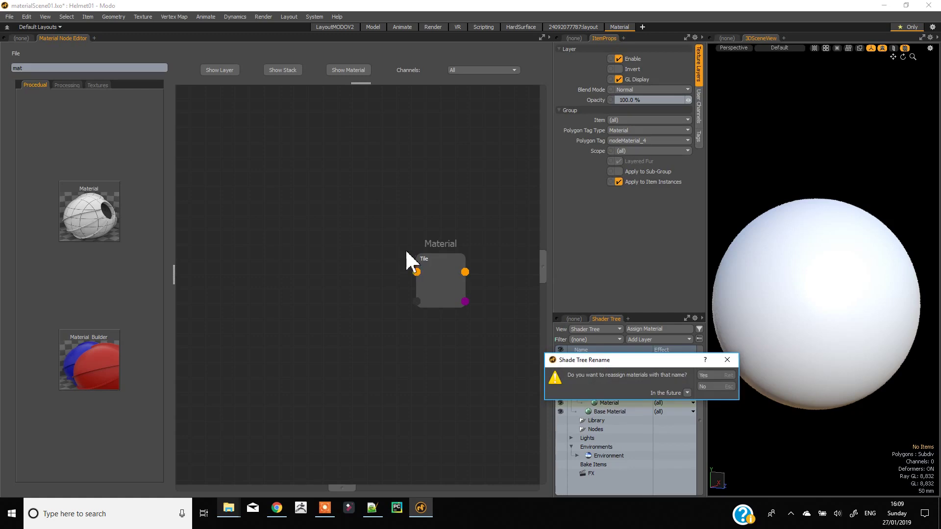
# Decline reassigning materials with the new name and add a Diffuse Color channel to the Tile material node.
pyautogui.click(727, 390)
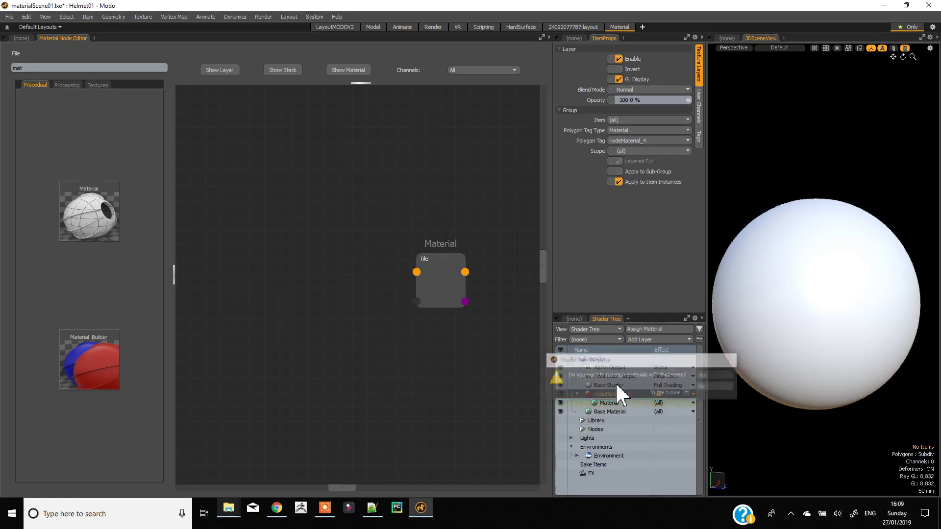
pyautogui.rightClick(455, 264)
pyautogui.moveTo(483, 283)
pyautogui.moveTo(564, 282)
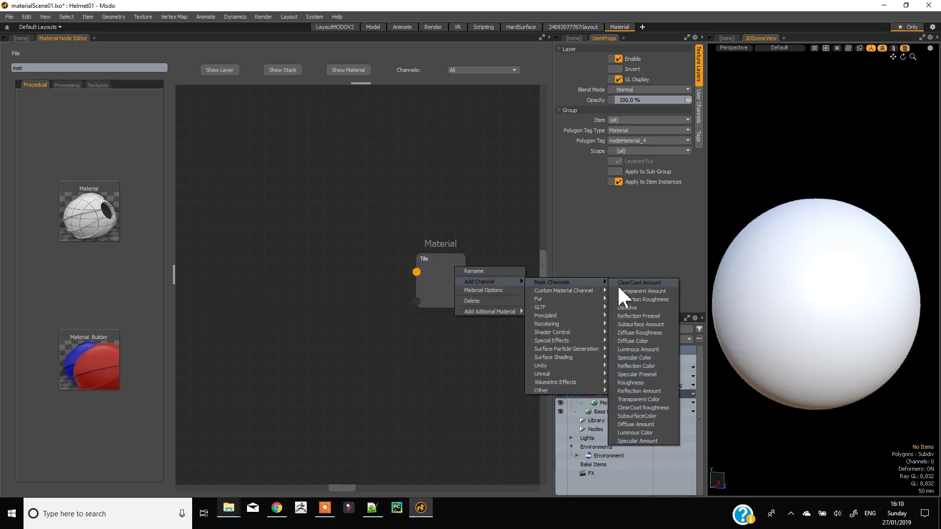
pyautogui.click(643, 341)
# Add a Bump channel to the Tile material node.
pyautogui.rightClick(442, 279)
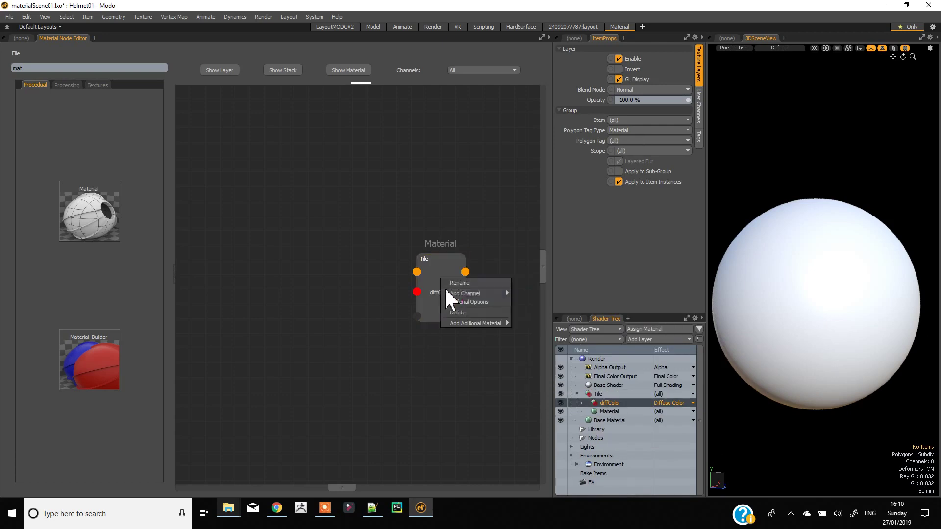
pyautogui.moveTo(484, 293)
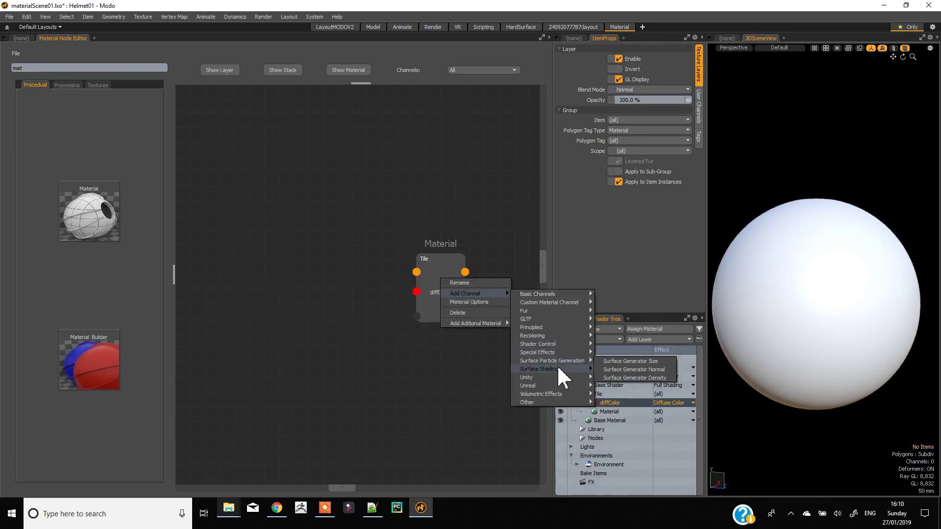
pyautogui.moveTo(564, 369)
pyautogui.click(621, 378)
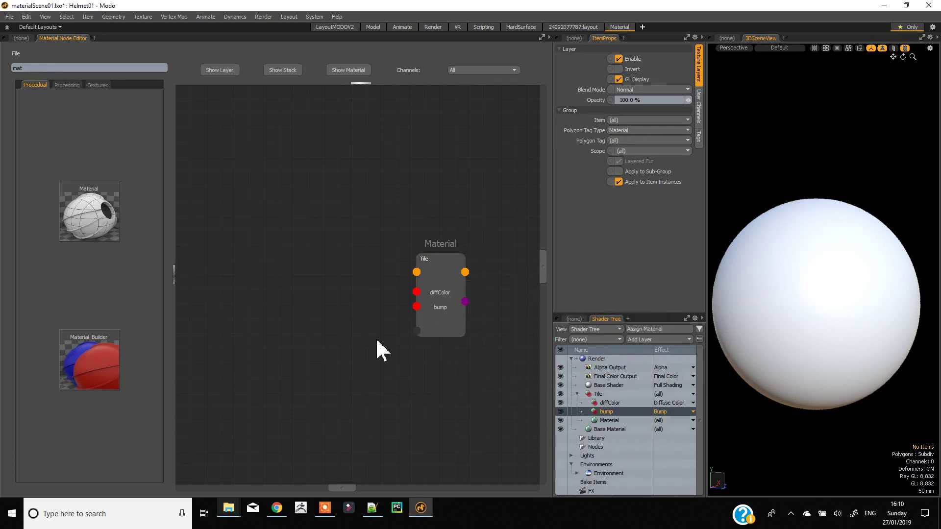
# Search the procedural presets for "tile" and place a Rounded Tile node in the graph, well before the Material node.
pyautogui.click(45, 71)
pyautogui.press('BackSpace')
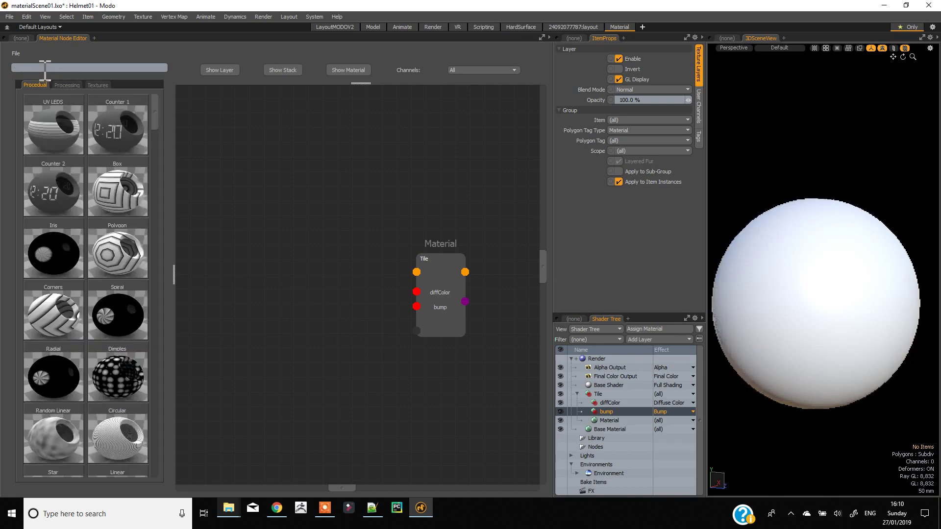
pyautogui.write('tile')
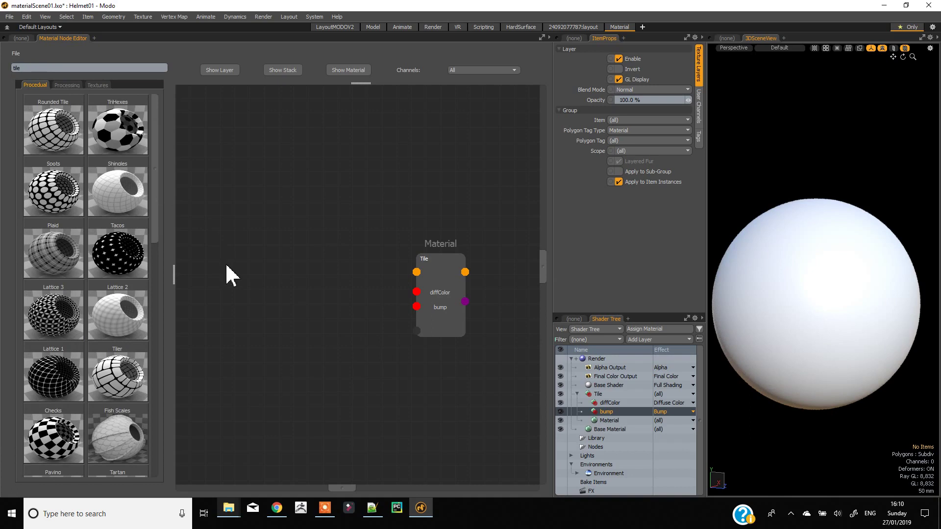
pyautogui.moveTo(231, 277); pyautogui.dragTo(233, 278)
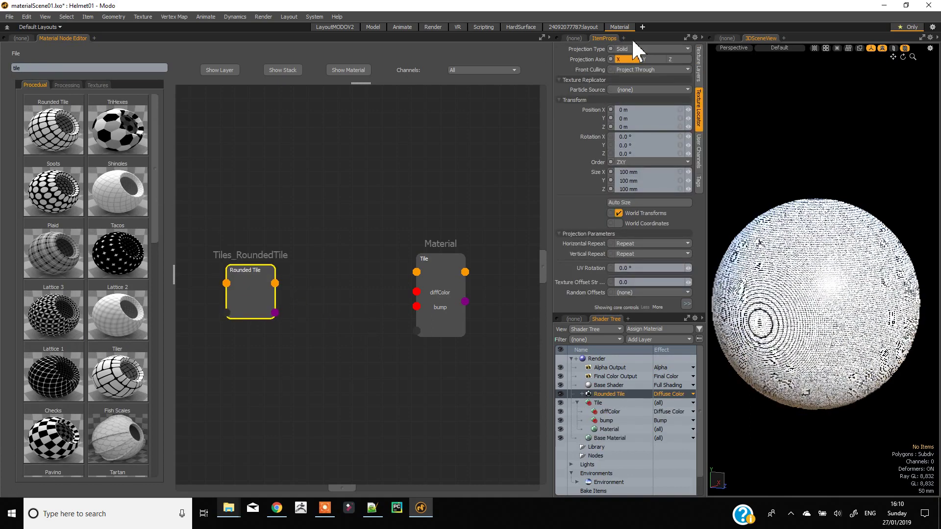
# Set the Rounded Tile texture's projection type to Spherical and its grout width to 1.0 %.
pyautogui.click(650, 48)
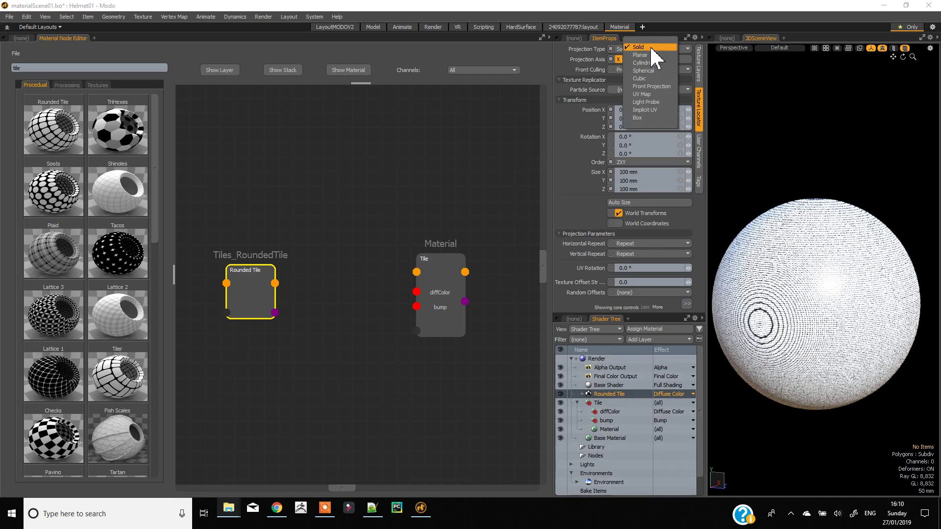
pyautogui.click(648, 70)
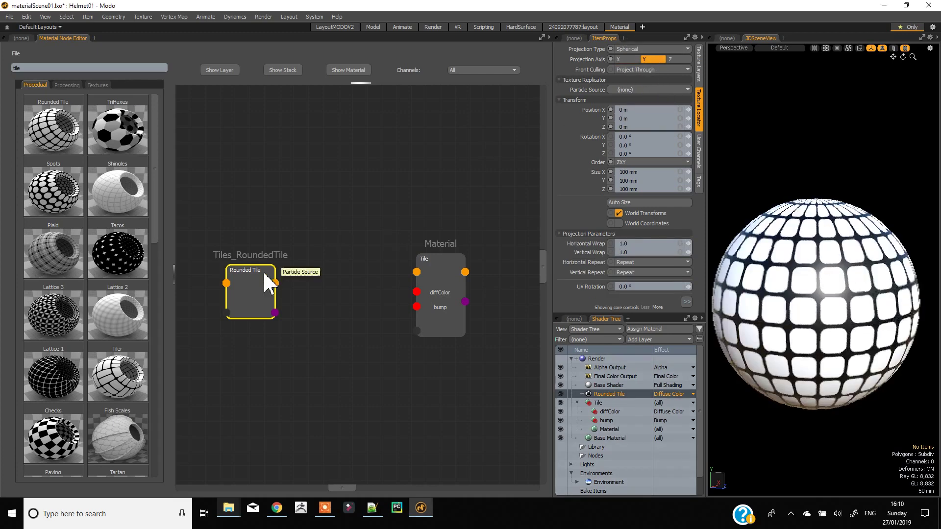
pyautogui.moveTo(250, 281); pyautogui.dragTo(239, 306)
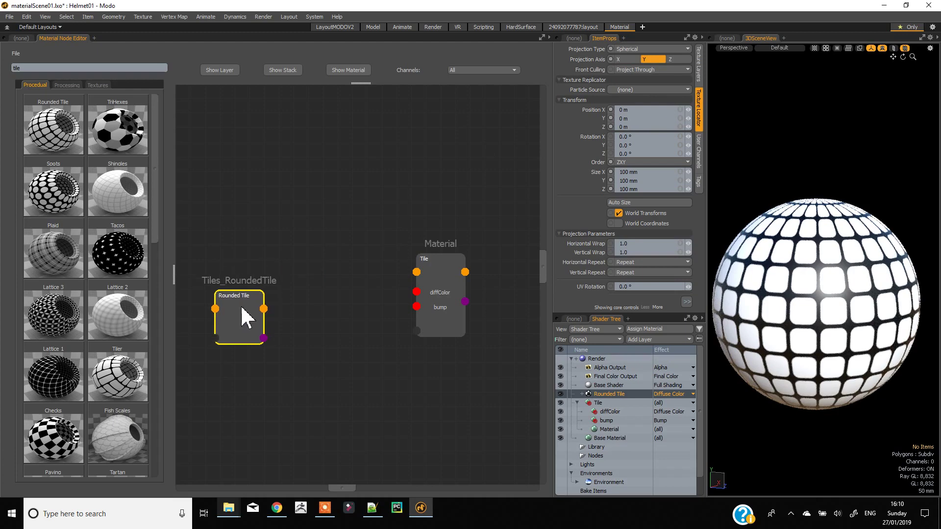
pyautogui.click(697, 77)
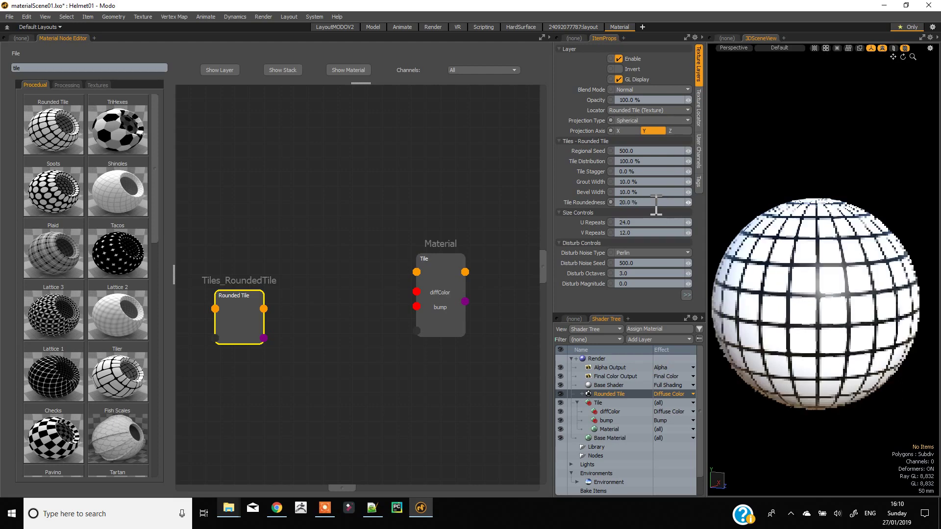
pyautogui.click(667, 181)
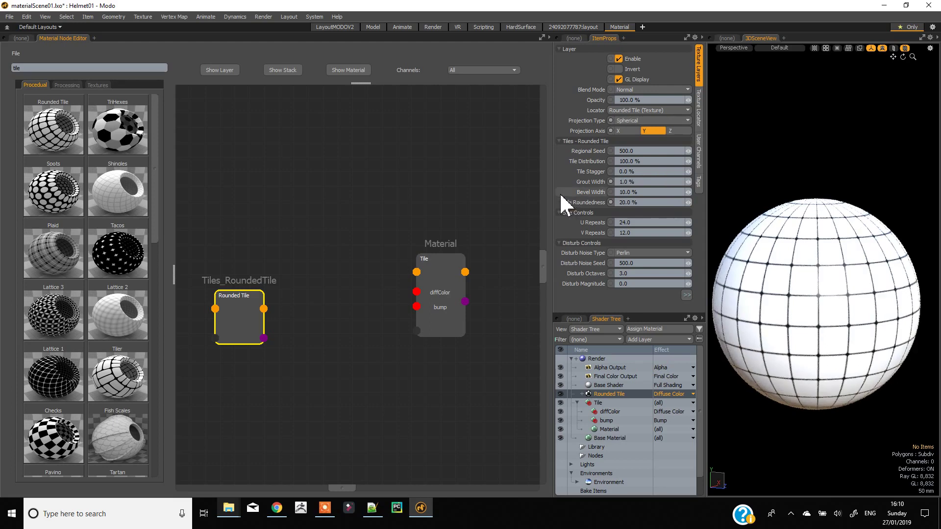
# Move the Rounded Tile node within the graph, leaving free space in front of it for further nodes.
pyautogui.moveTo(287, 243); pyautogui.dragTo(390, 238)
pyautogui.moveTo(347, 298); pyautogui.dragTo(302, 295)
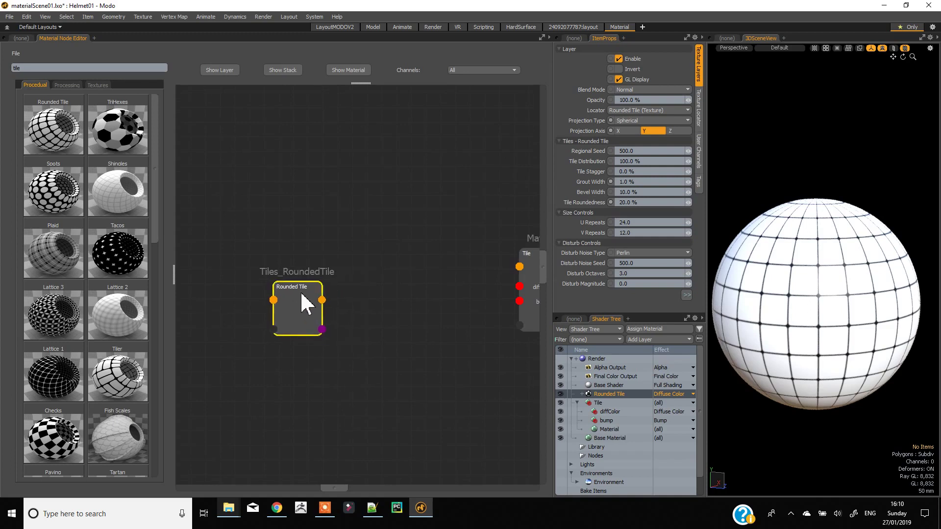
pyautogui.moveTo(351, 311); pyautogui.dragTo(311, 296, button='middle')
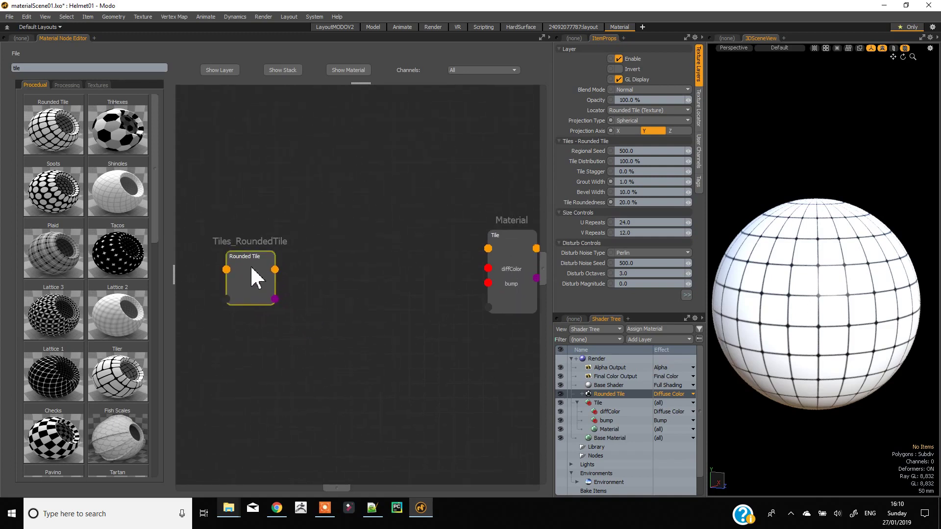
pyautogui.moveTo(250, 267); pyautogui.dragTo(287, 267)
pyautogui.moveTo(288, 331); pyautogui.dragTo(346, 331)
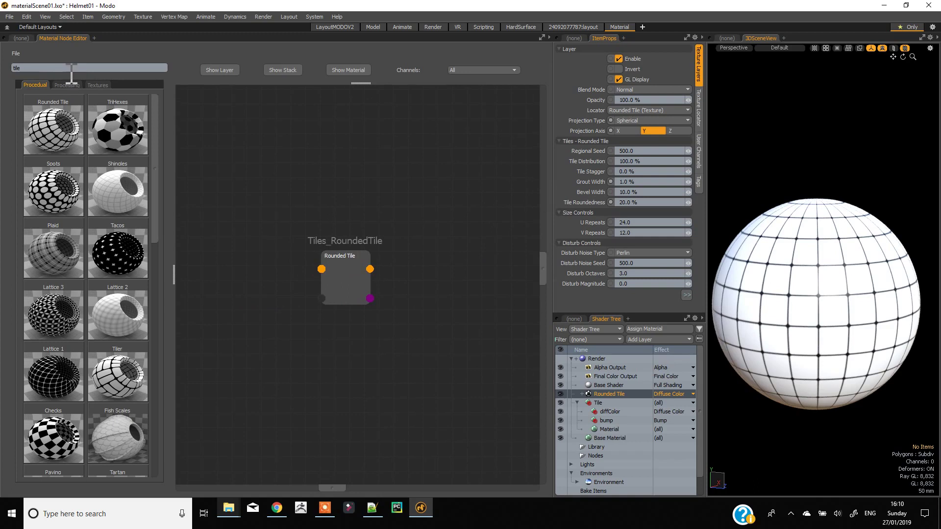
# Search the procedural presets for "mul" and place a Multi Fractal noise node before the Rounded Tile node.
pyautogui.press('BackSpace')
pyautogui.press('BackSpace')
pyautogui.press('BackSpace')
pyautogui.press('BackSpace')
pyautogui.write('mul')
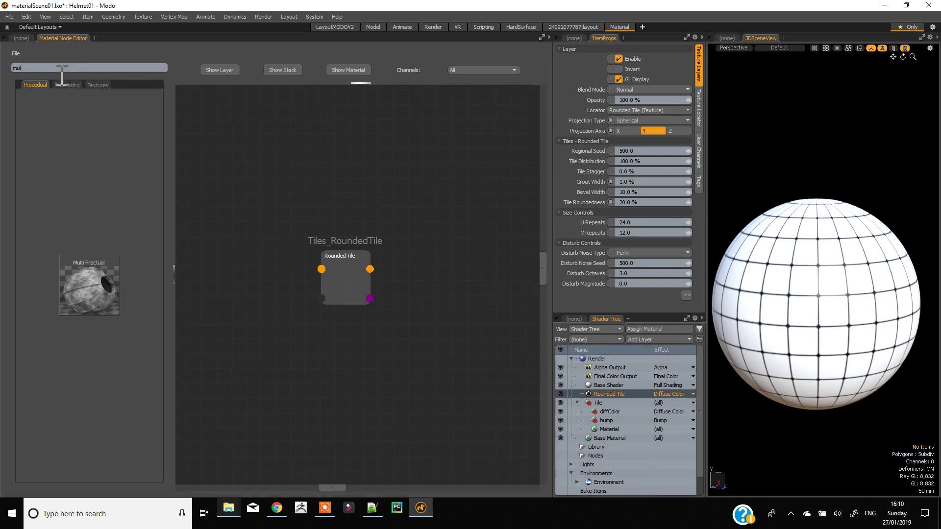
pyautogui.moveTo(78, 275); pyautogui.dragTo(226, 325)
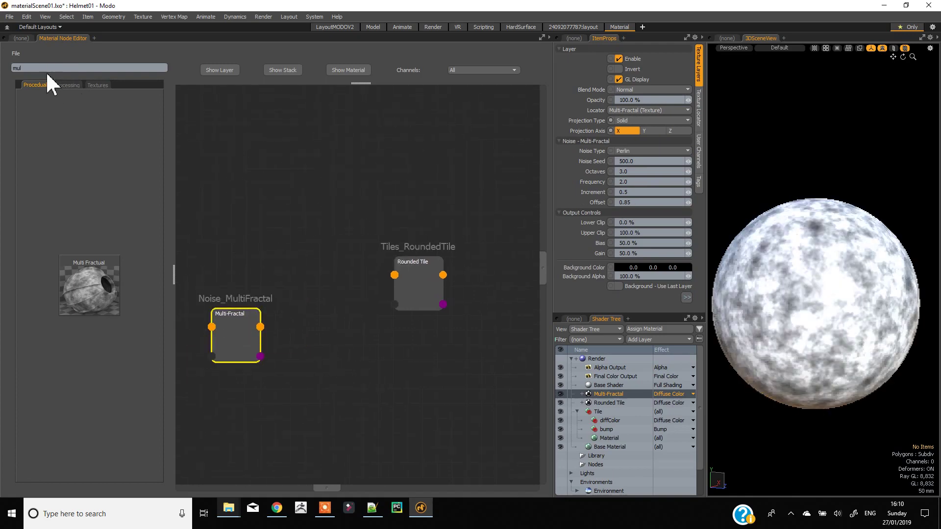
# Search the presets for "gro" and place a Group node between the Multi-Fractal and Rounded Tile nodes.
pyautogui.click(49, 70)
pyautogui.write('gro')
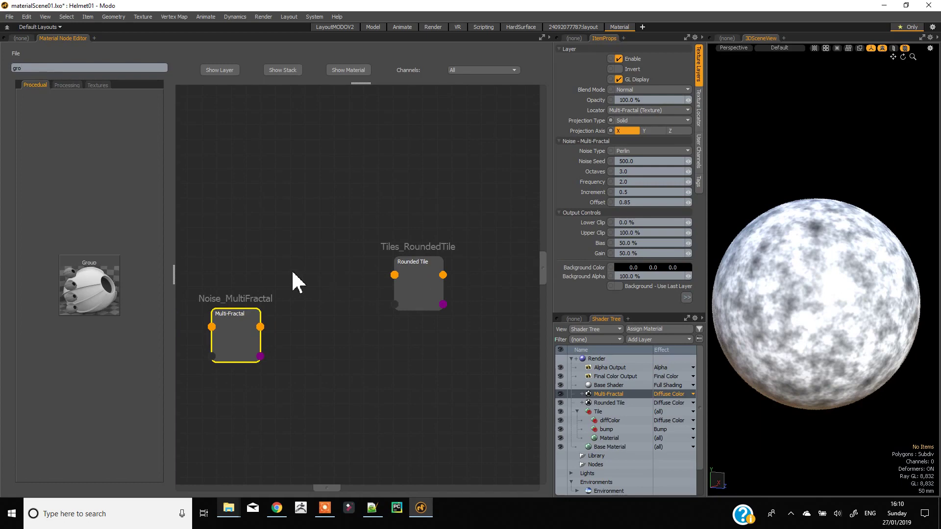
pyautogui.moveTo(89, 286); pyautogui.dragTo(292, 271)
# Connect the Rounded Tile output to the material's bump channel and the Multi-Fractal output to the Group node's blue input.
pyautogui.keyDown('alt'); pyautogui.moveTo(425, 292); pyautogui.dragTo(326, 283); pyautogui.keyUp('alt')
pyautogui.keyDown('alt'); pyautogui.moveTo(373, 264); pyautogui.dragTo(458, 295); pyautogui.keyUp('alt')
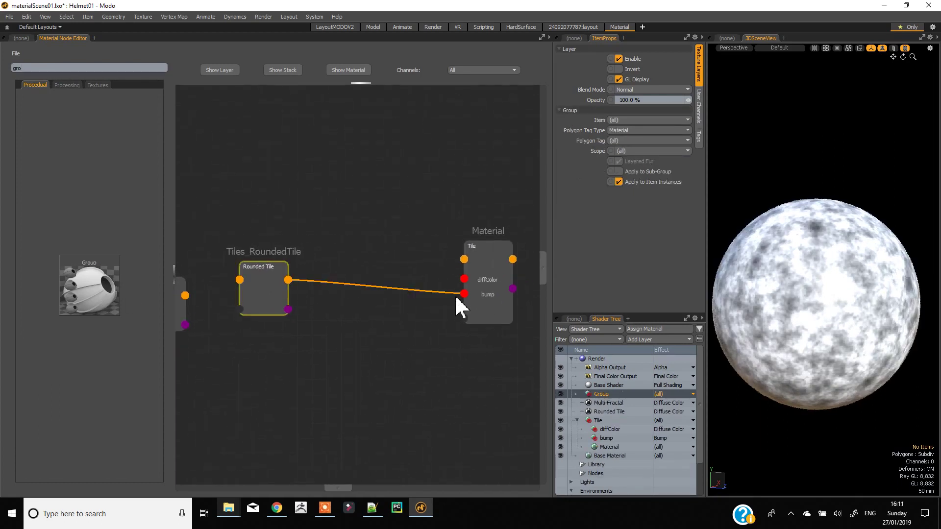
pyautogui.keyDown('alt'); pyautogui.moveTo(316, 363); pyautogui.dragTo(432, 353); pyautogui.keyUp('alt')
pyautogui.moveTo(226, 314); pyautogui.dragTo(292, 292)
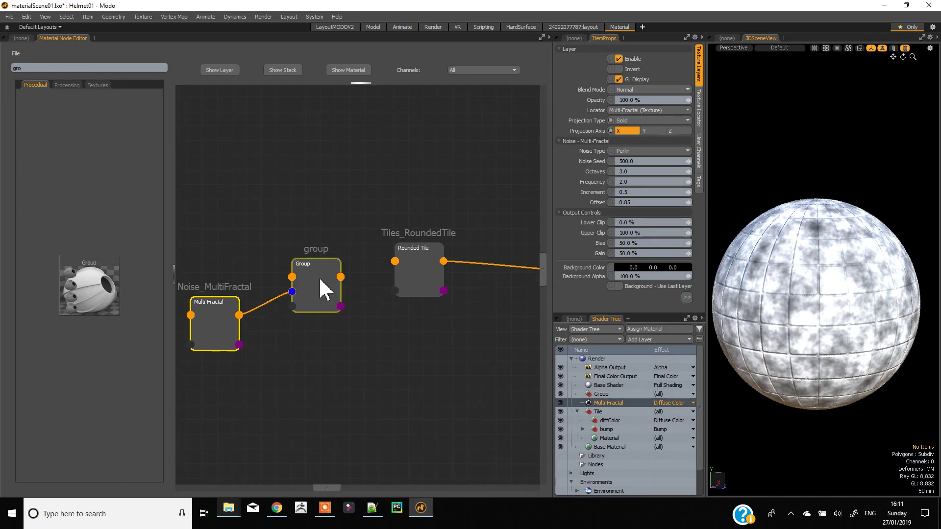
# Change the Group node's effect to Texture Offset and connect its output to the Rounded Tile node.
pyautogui.rightClick(325, 276)
pyautogui.moveTo(365, 291)
pyautogui.moveTo(418, 342)
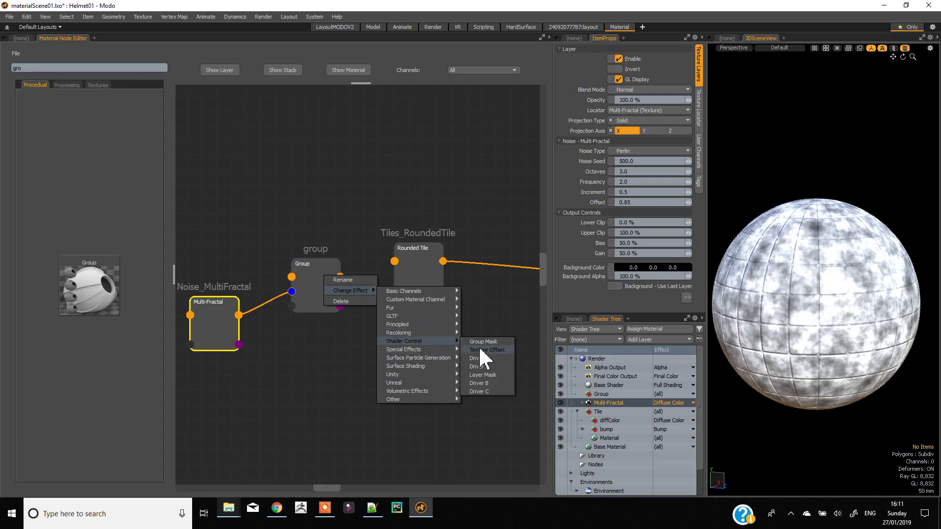
pyautogui.click(477, 357)
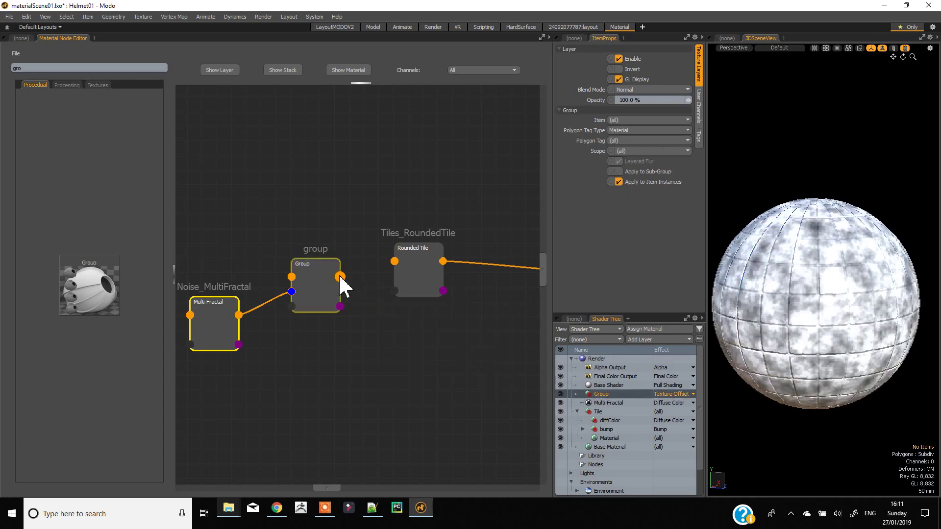
pyautogui.moveTo(361, 287); pyautogui.dragTo(392, 263)
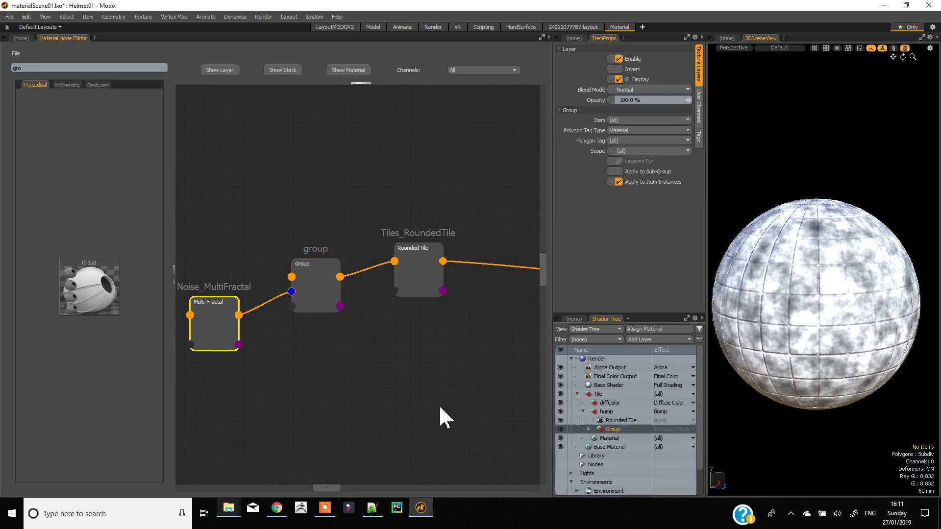
# Set the Rounded Tile's Texture Offset Strength to 0.01 in its texture locator properties.
pyautogui.click(321, 311)
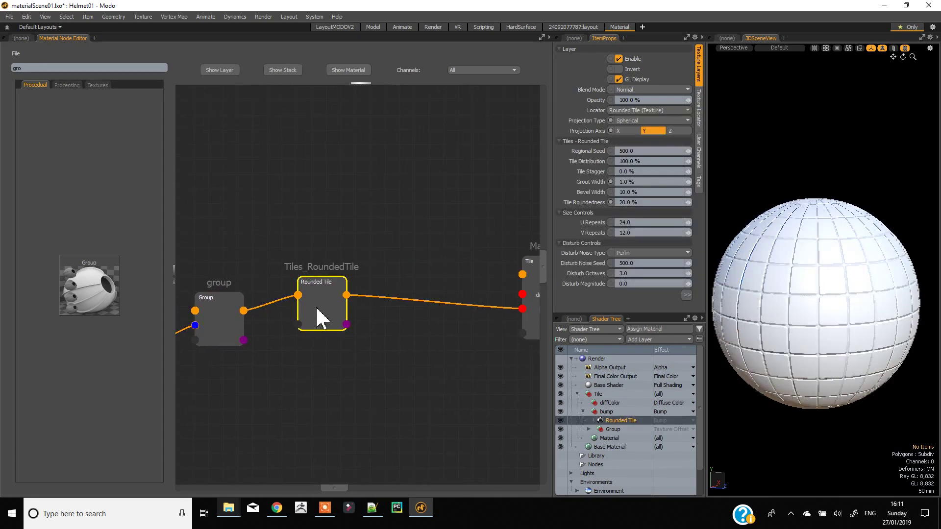
pyautogui.click(699, 104)
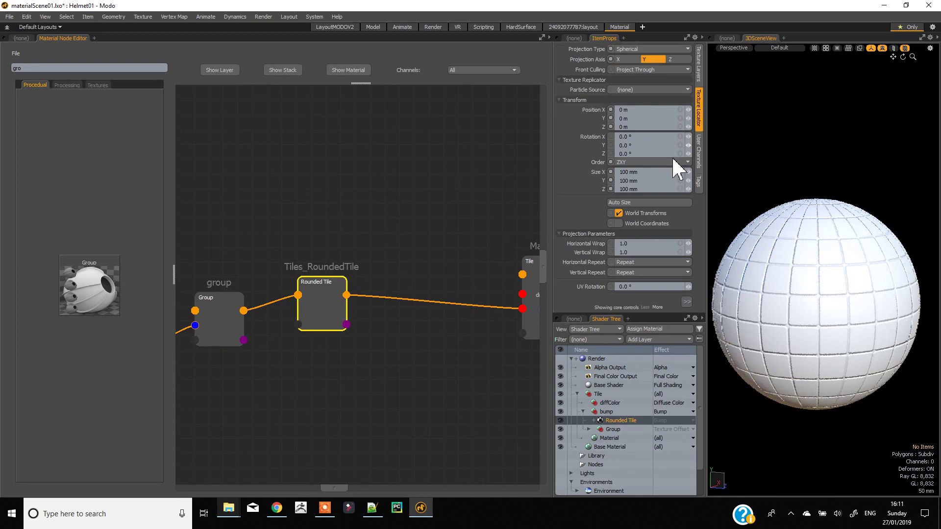
pyautogui.click(686, 302)
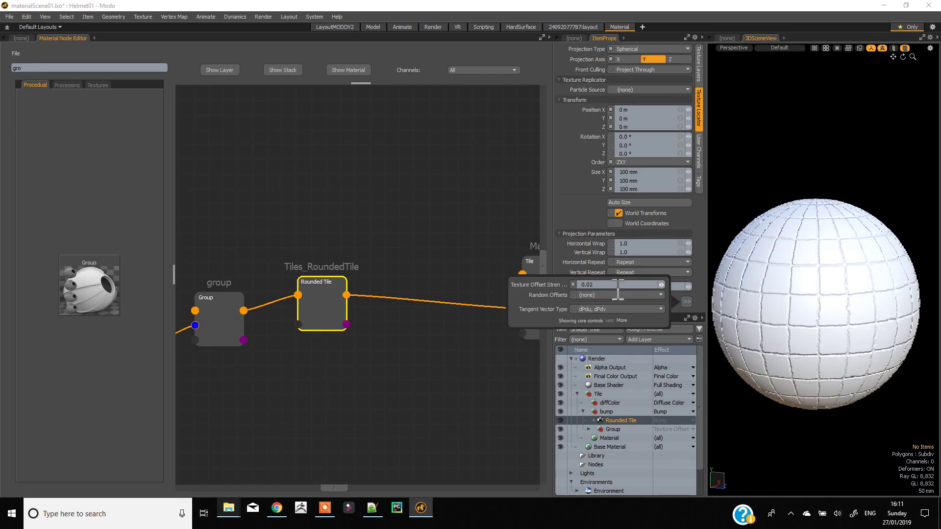
pyautogui.click(607, 286)
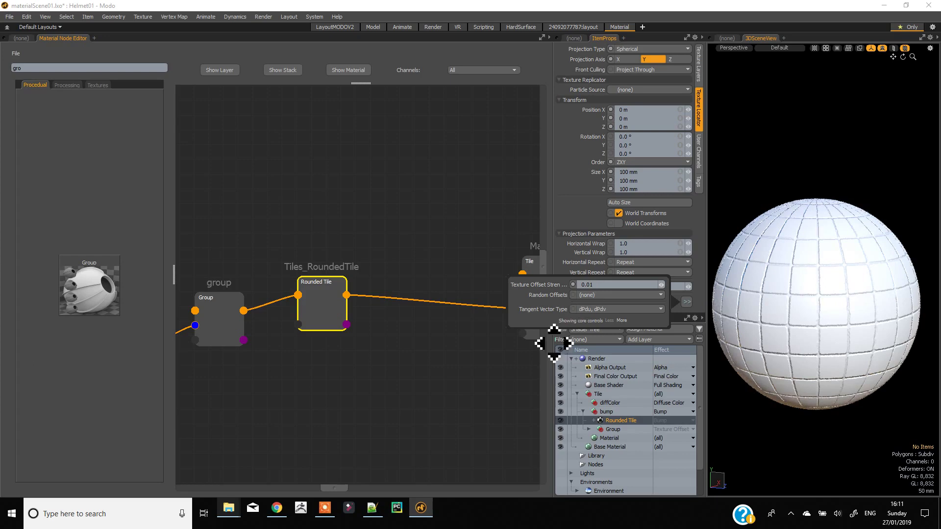
pyautogui.click(484, 350)
# Place a Constant node from the Processing presets in the empty area above the Group node.
pyautogui.moveTo(464, 353); pyautogui.dragTo(475, 412)
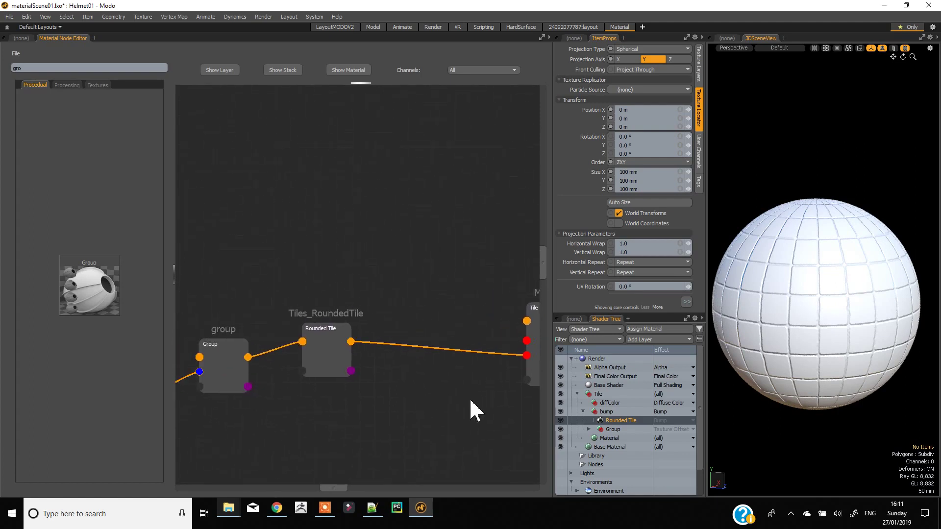
pyautogui.click(61, 85)
pyautogui.moveTo(257, 193); pyautogui.dragTo(258, 194)
pyautogui.moveTo(393, 213); pyautogui.dragTo(420, 221)
pyautogui.moveTo(309, 221); pyautogui.dragTo(281, 213)
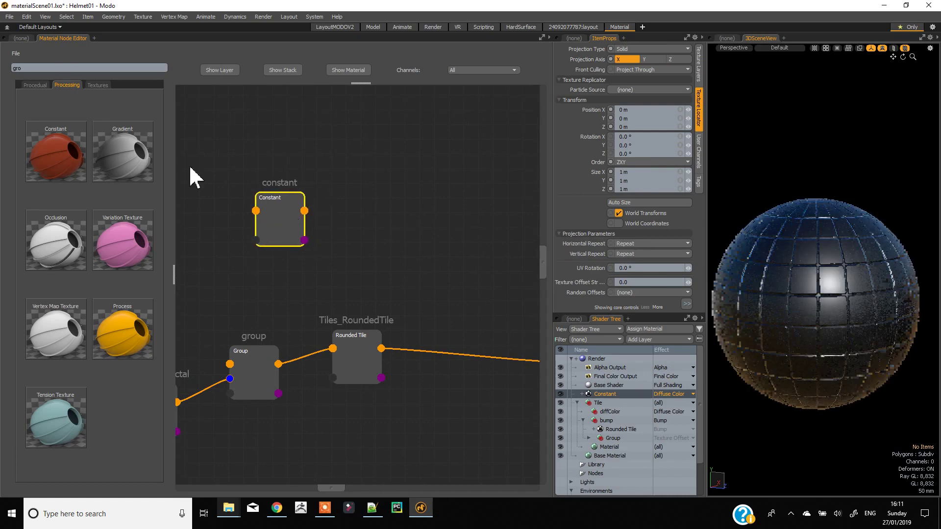
# Search the procedural presets for "mul" and place a second Multi Fractal node beside the Constant node.
pyautogui.click(29, 83)
pyautogui.press('BackSpace')
pyautogui.press('BackSpace')
pyautogui.press('BackSpace')
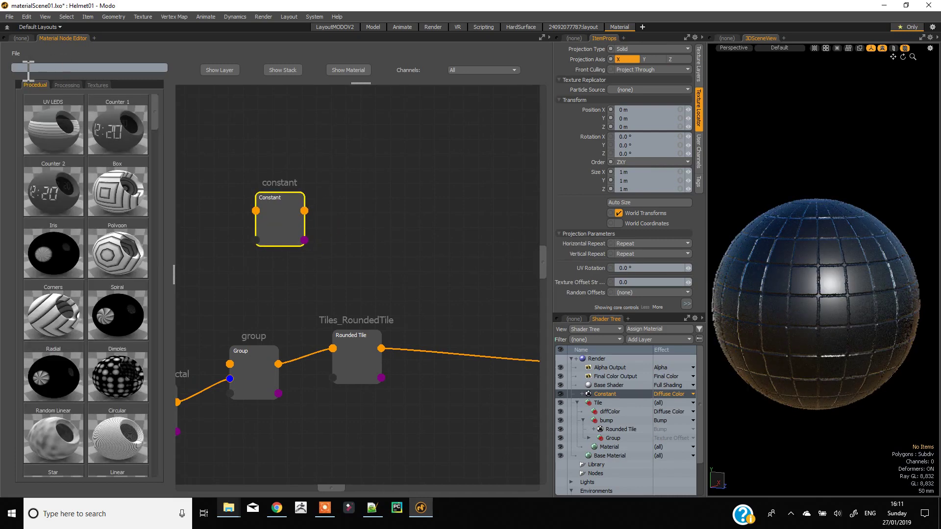
pyautogui.write('mul')
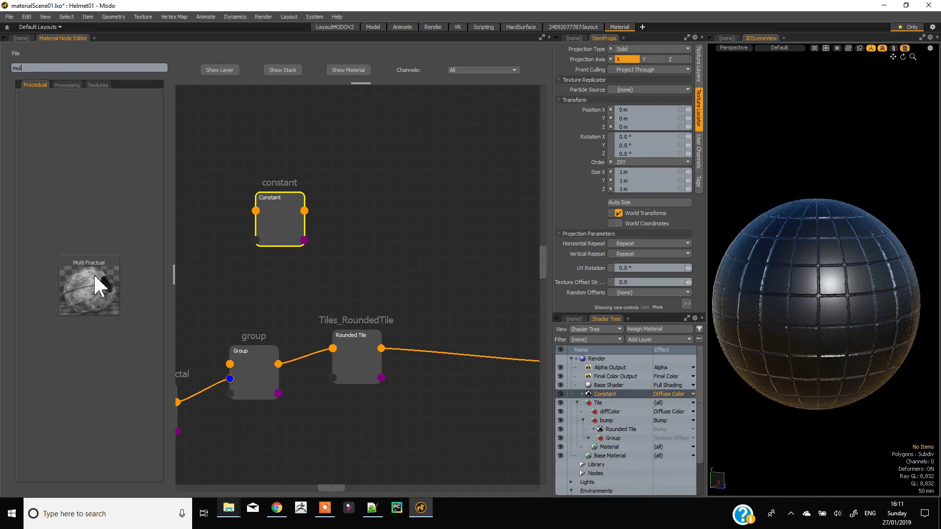
pyautogui.moveTo(89, 285); pyautogui.dragTo(361, 208)
pyautogui.moveTo(414, 290)
pyautogui.mouseDown(button='middle')
pyautogui.moveTo(352, 281)
pyautogui.moveTo(423, 291)
pyautogui.mouseUp(button='middle')
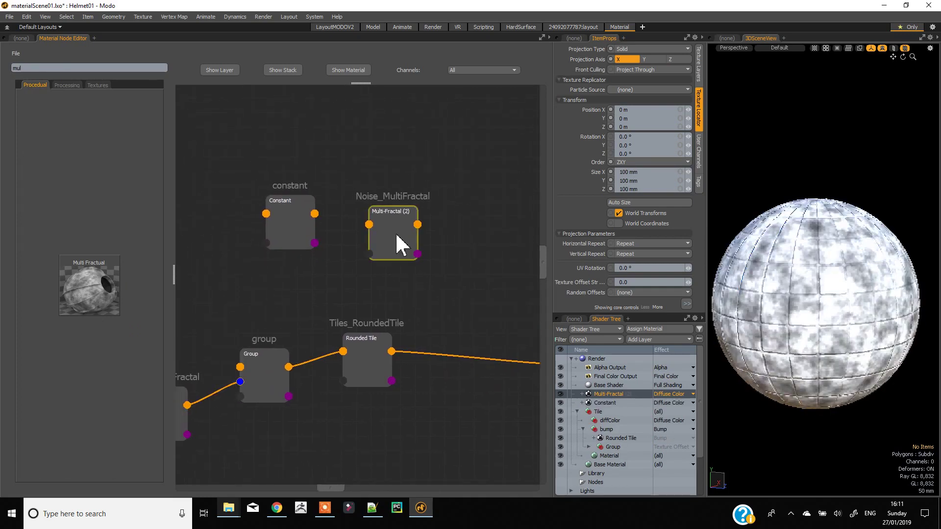
# Connect the Constant node to the second Multi-Fractal node, and that node's output to the material's diffColor channel.
pyautogui.moveTo(315, 214); pyautogui.dragTo(369, 225)
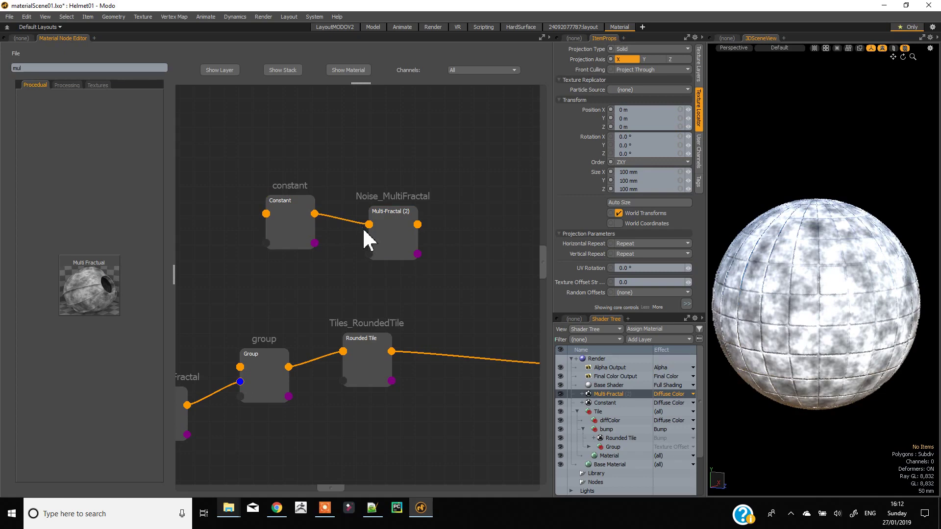
pyautogui.moveTo(421, 302); pyautogui.dragTo(327, 303, button='middle')
pyautogui.moveTo(324, 225); pyautogui.dragTo(468, 351)
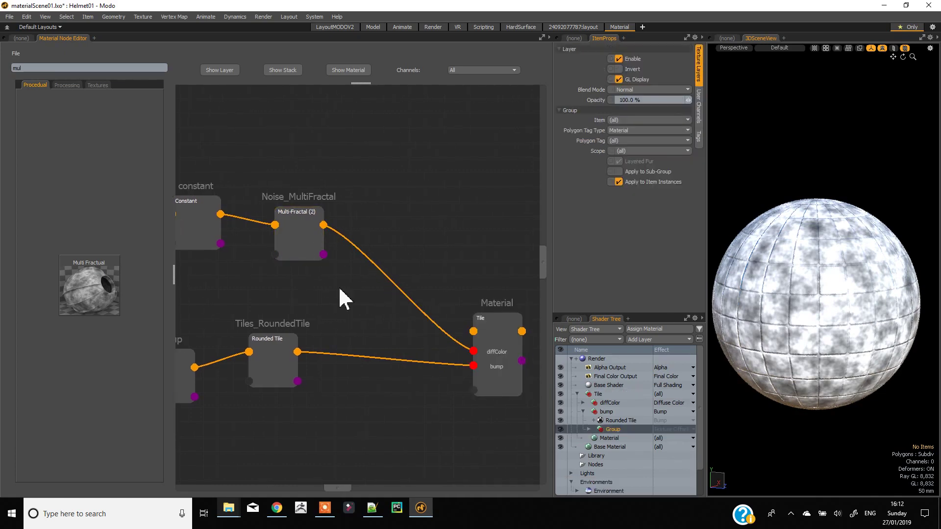
# Set the color of the Constant node that feeds the second Multi-Fractal node to about 0.76, 0.76, 0.78.
pyautogui.moveTo(248, 253); pyautogui.dragTo(337, 287, button='middle')
pyautogui.click(287, 261)
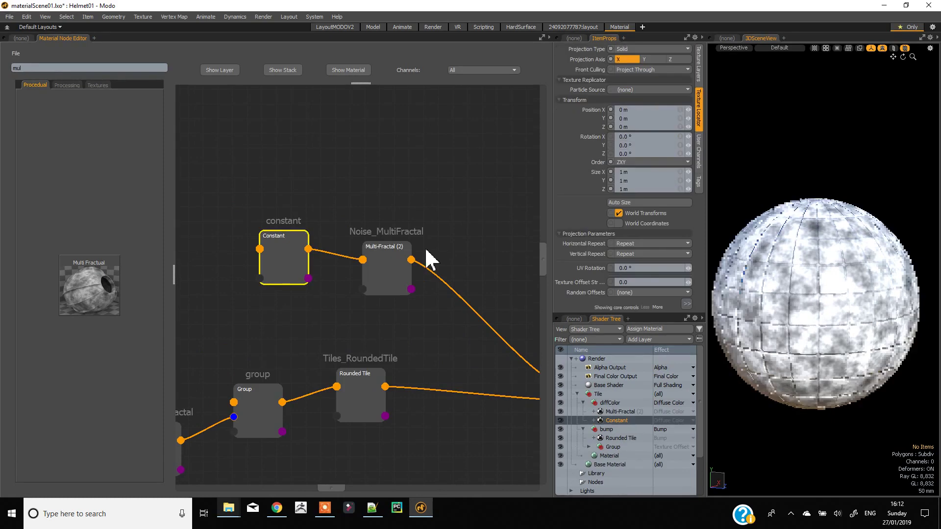
pyautogui.click(699, 76)
pyautogui.click(616, 149)
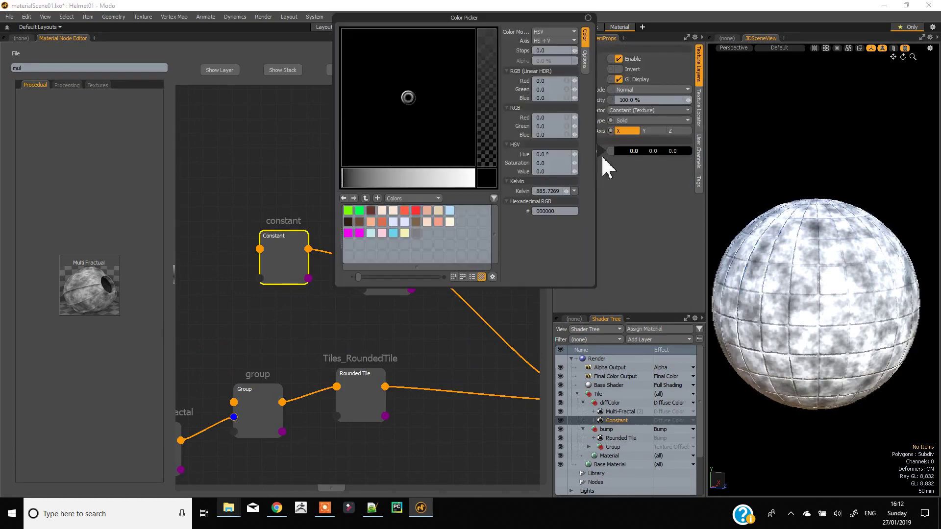
pyautogui.moveTo(381, 179); pyautogui.dragTo(430, 182)
pyautogui.moveTo(421, 127); pyautogui.dragTo(421, 117)
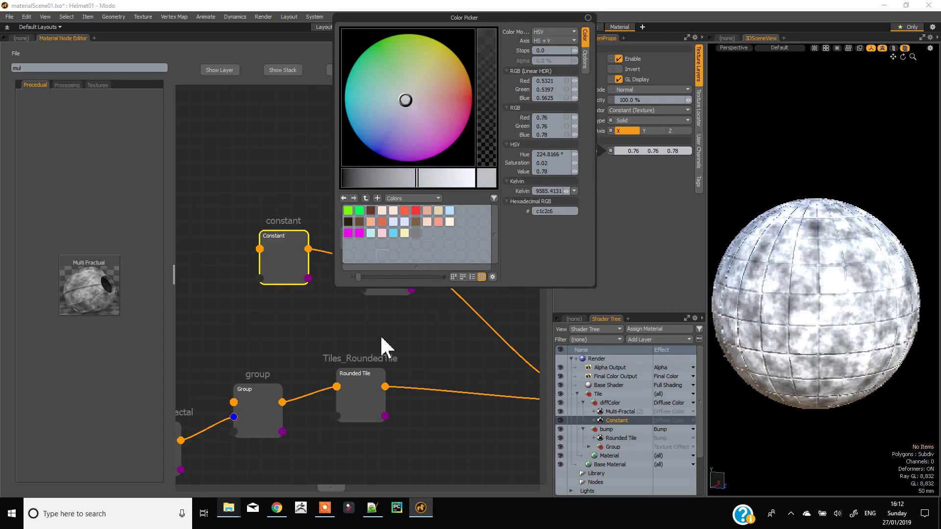
pyautogui.click(381, 334)
# Set the second Multi-Fractal node's blend mode to Multiply and its opacity to 50%.
pyautogui.click(421, 260)
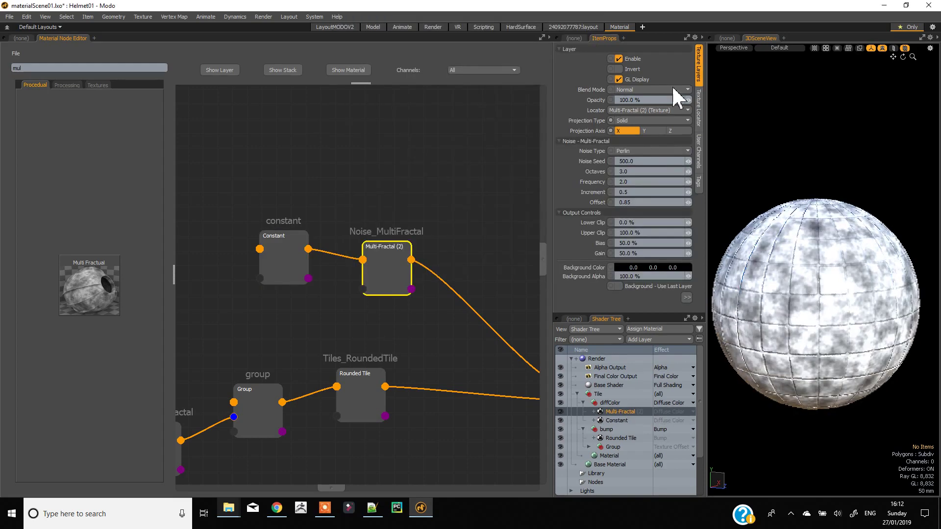
pyautogui.click(669, 89)
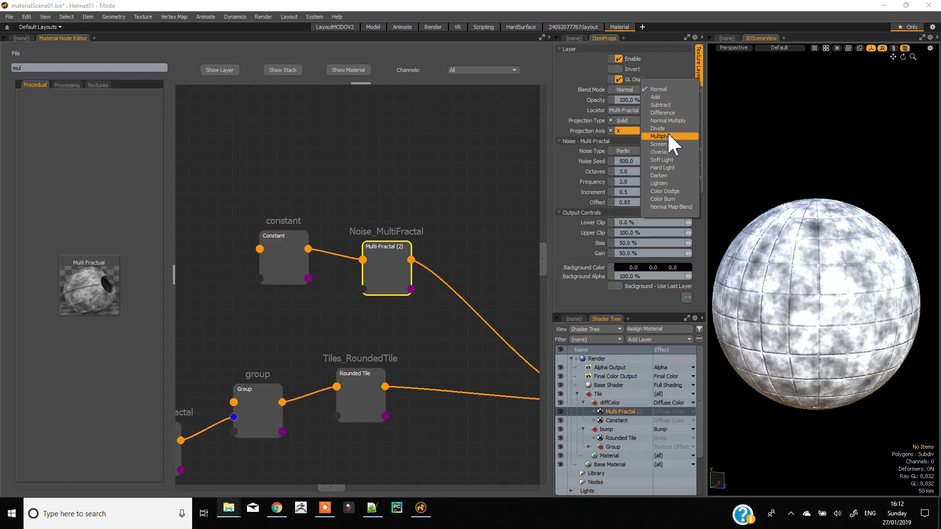
pyautogui.click(667, 134)
pyautogui.click(662, 100)
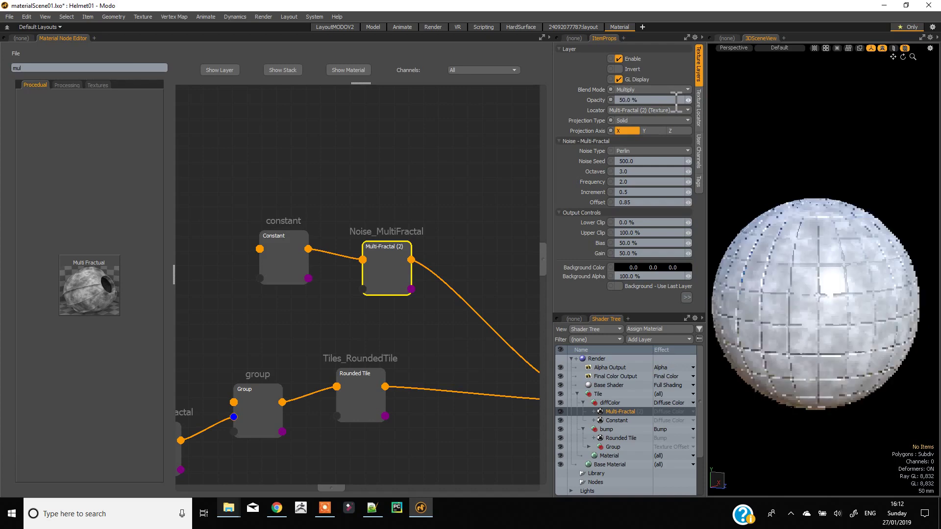
# Select the Constant and second Multi-Fractal nodes together and move them farther away from the Material node.
pyautogui.moveTo(443, 190); pyautogui.dragTo(469, 161)
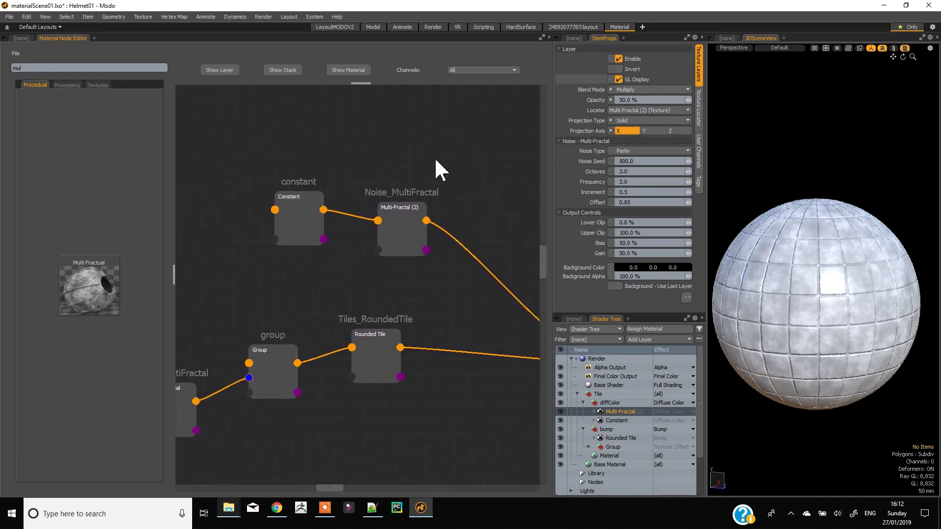
pyautogui.moveTo(230, 133); pyautogui.dragTo(440, 293)
pyautogui.moveTo(399, 235); pyautogui.dragTo(310, 221)
pyautogui.click(324, 153)
# Clear the preset search and place a second Constant node from the Processing presets after the second Multi-Fractal node.
pyautogui.click(62, 72)
pyautogui.press('BackSpace')
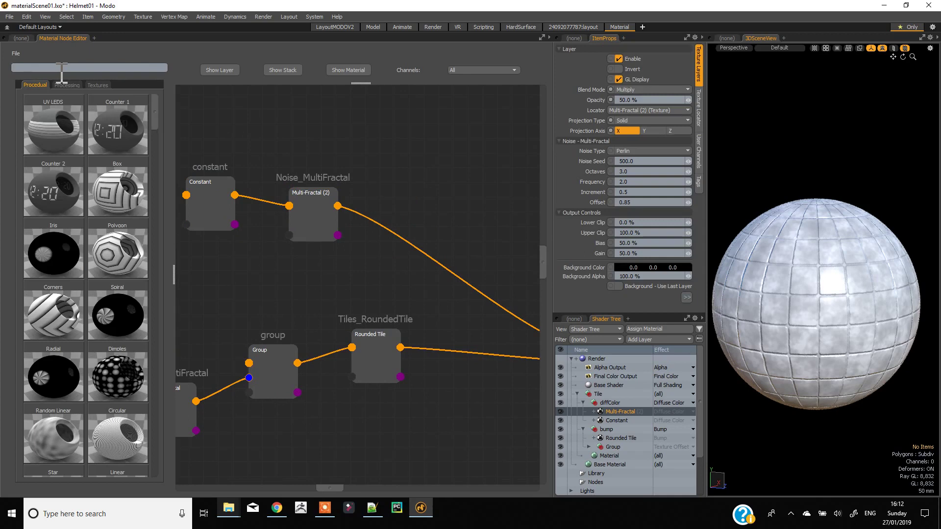
pyautogui.write('c')
pyautogui.press('BackSpace')
pyautogui.click(95, 85)
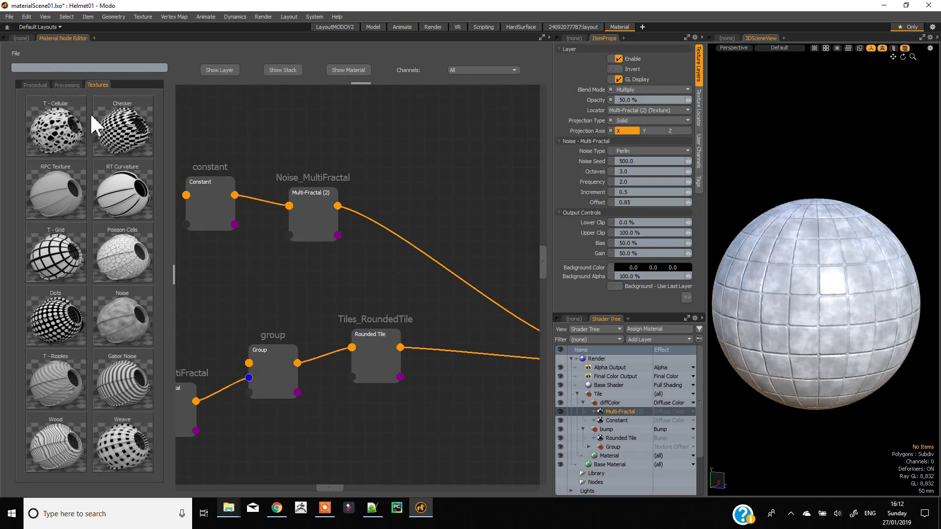
pyautogui.moveTo(265, 285); pyautogui.dragTo(281, 272)
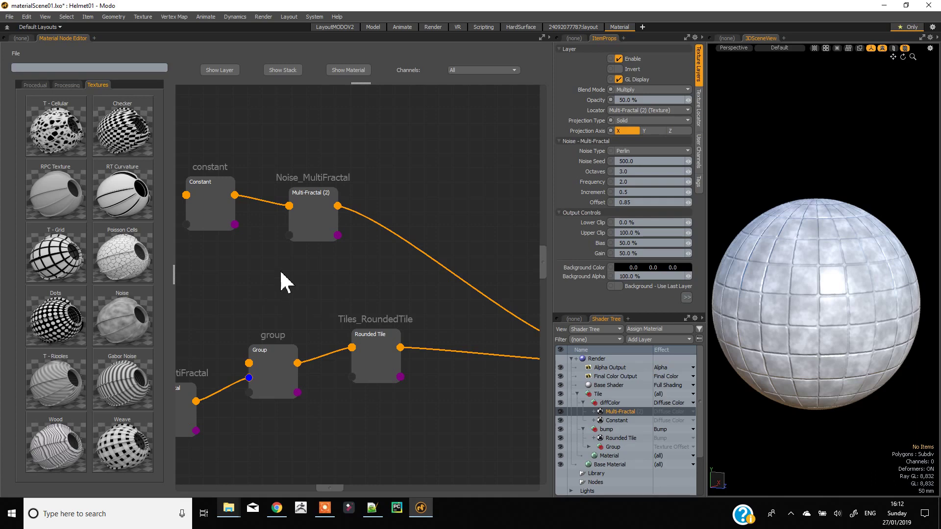
pyautogui.click(64, 86)
pyautogui.moveTo(75, 151); pyautogui.dragTo(384, 204)
# Disconnect the second Multi-Fractal node from the material's diffColor channel and connect its output to the second Constant node.
pyautogui.rightClick(358, 212)
pyautogui.click(363, 217)
pyautogui.moveTo(338, 208); pyautogui.dragTo(379, 219)
# Connect a Noise texture node to the second Constant's mask input, and that Constant's output to the material's diffColor channel.
pyautogui.moveTo(376, 267); pyautogui.dragTo(323, 262, button='middle')
pyautogui.moveTo(277, 284); pyautogui.dragTo(328, 244)
pyautogui.moveTo(363, 277); pyautogui.dragTo(294, 285, button='middle')
pyautogui.moveTo(303, 215); pyautogui.dragTo(446, 344)
pyautogui.moveTo(286, 286); pyautogui.dragTo(378, 307, button='middle')
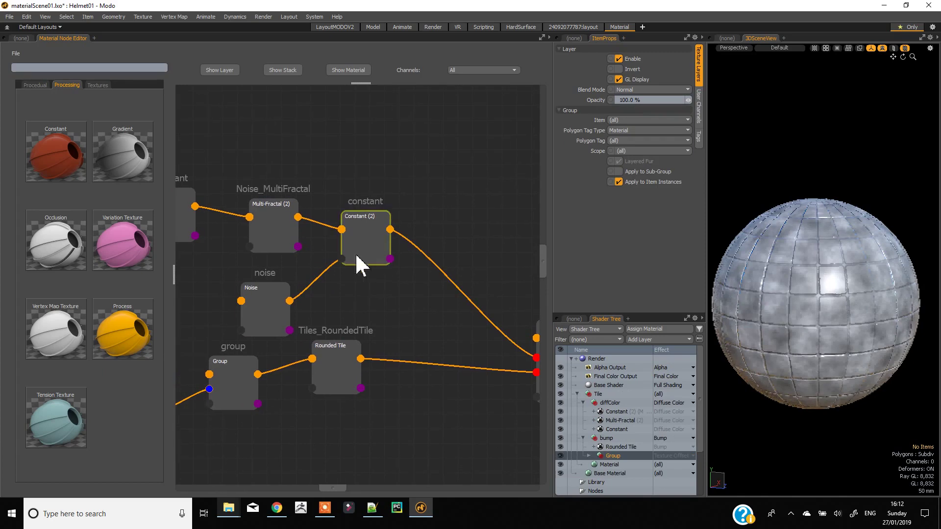
# Set the Noise node's Gain to 78% and its Opacity to 100%.
pyautogui.click(369, 231)
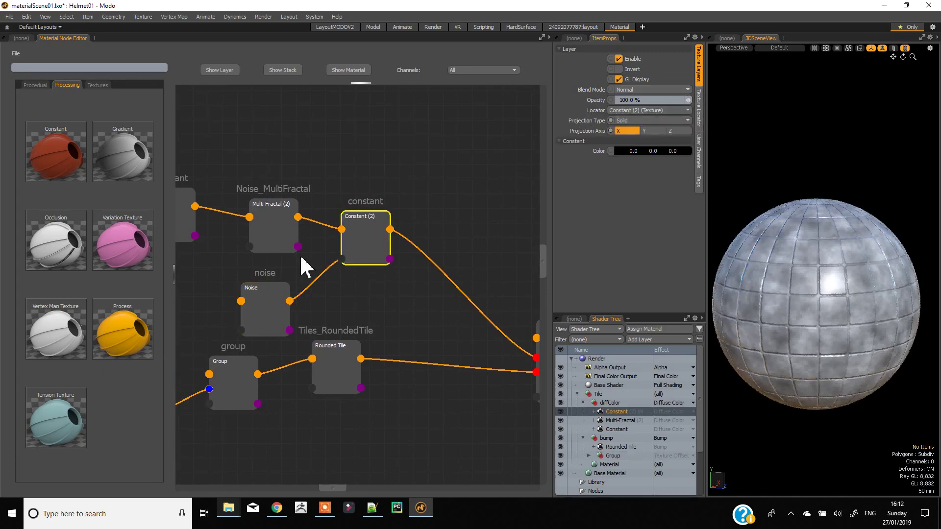
pyautogui.click(280, 294)
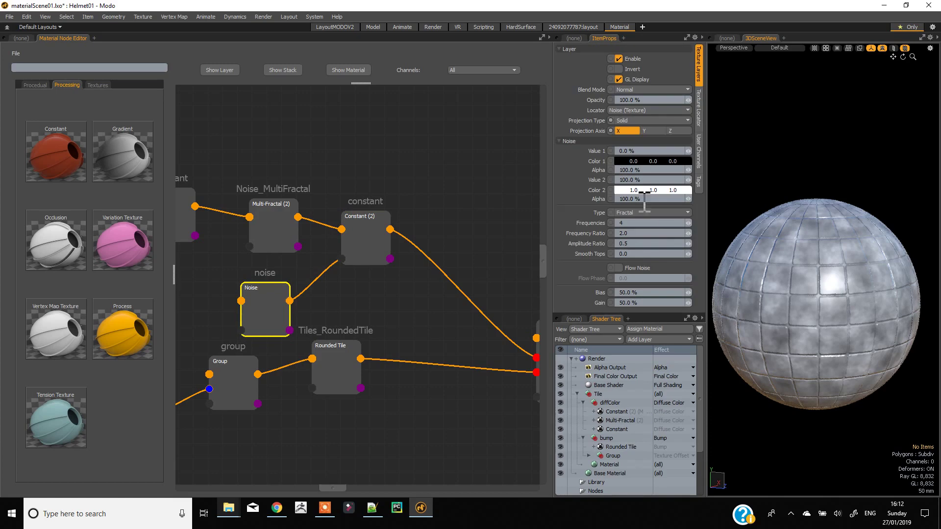
pyautogui.click(699, 110)
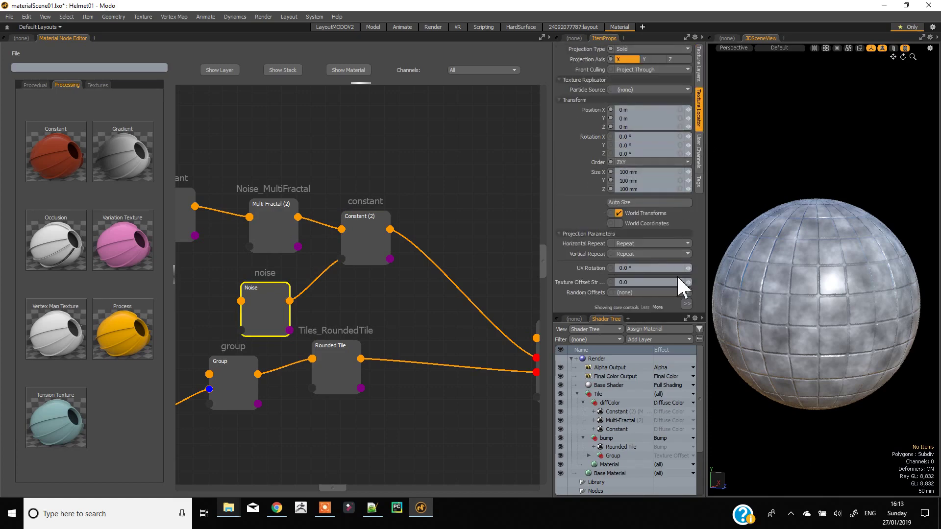
pyautogui.click(699, 68)
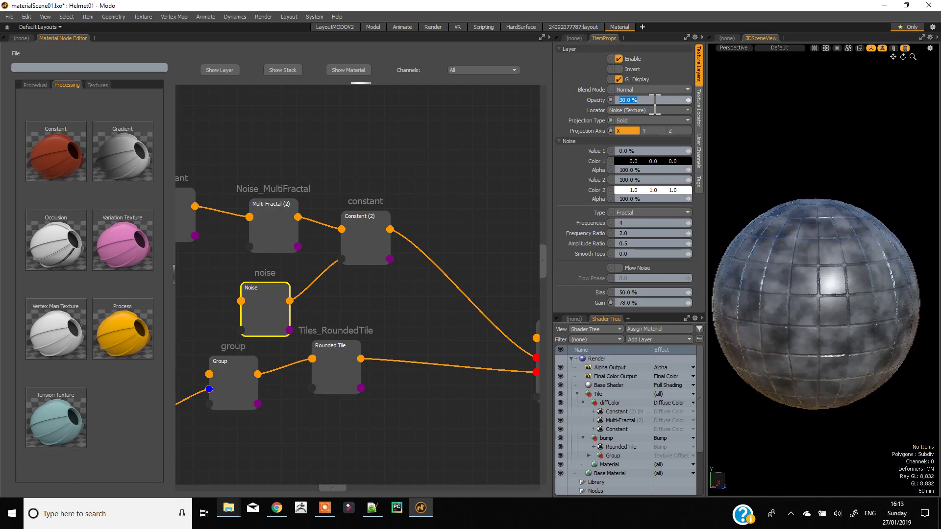
pyautogui.press('Return')
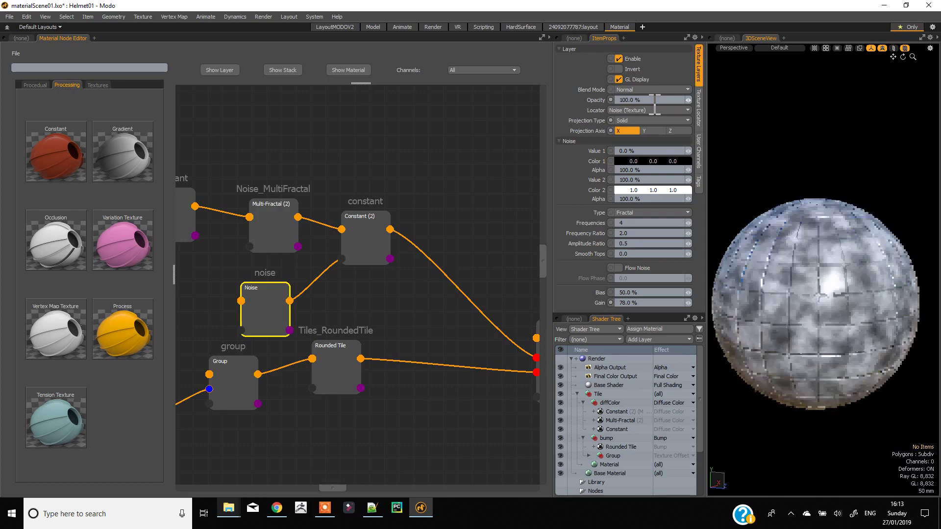
# Lower the second Constant node's opacity to 65.5%.
pyautogui.click(355, 245)
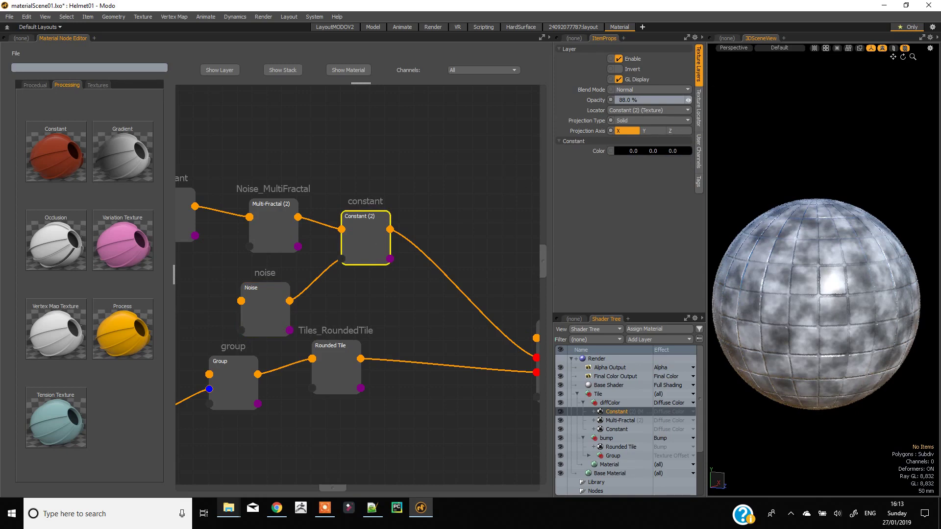
pyautogui.moveTo(688, 100); pyautogui.dragTo(693, 100)
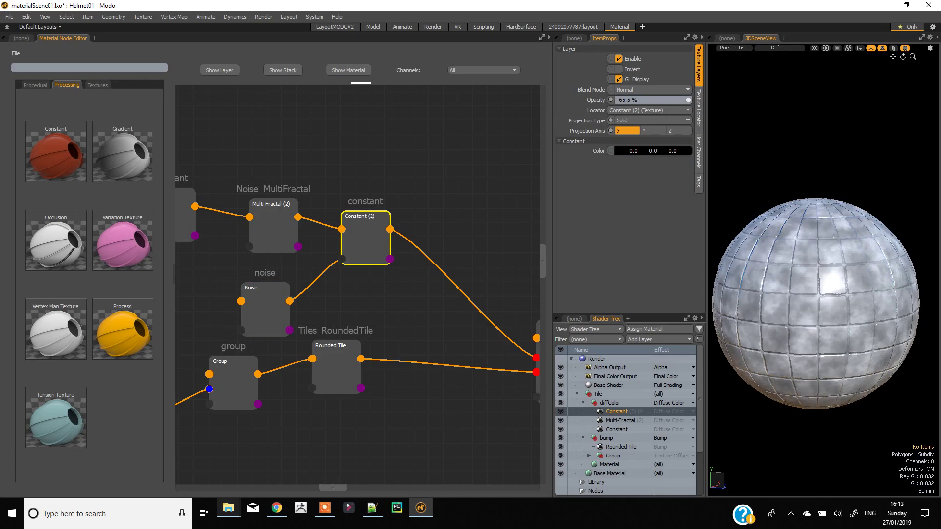
# Select all the diffuse color nodes, including the Noise node, and move them up and away from the Rounded Tile branch.
pyautogui.moveTo(363, 318); pyautogui.dragTo(450, 308, button='middle')
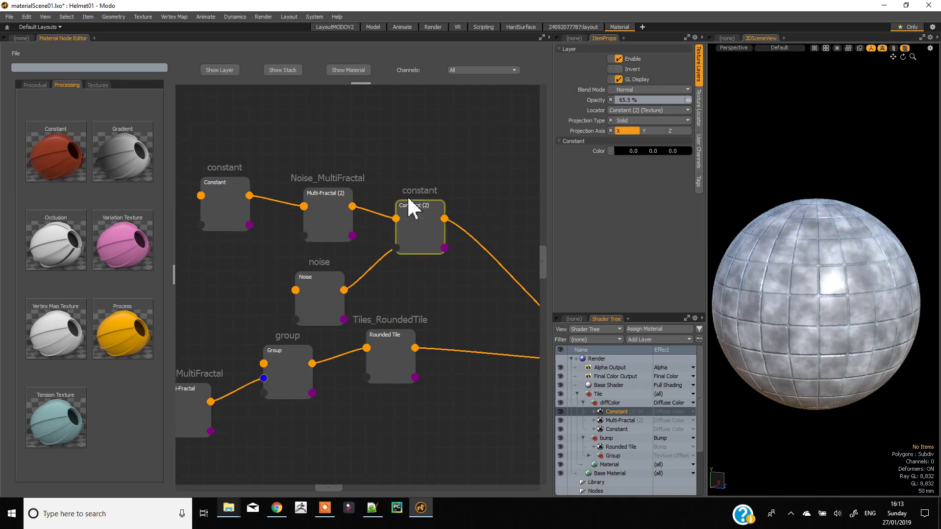
pyautogui.moveTo(206, 139); pyautogui.dragTo(440, 295)
pyautogui.moveTo(420, 225); pyautogui.dragTo(387, 192)
pyautogui.click(378, 270)
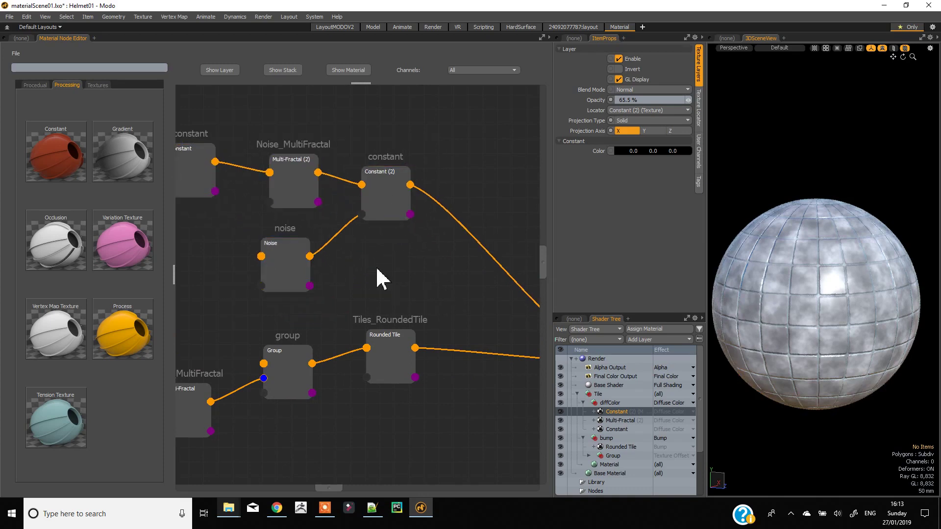
# Search the procedural presets for "gro" and place a second Group node after the second Constant node.
pyautogui.click(42, 85)
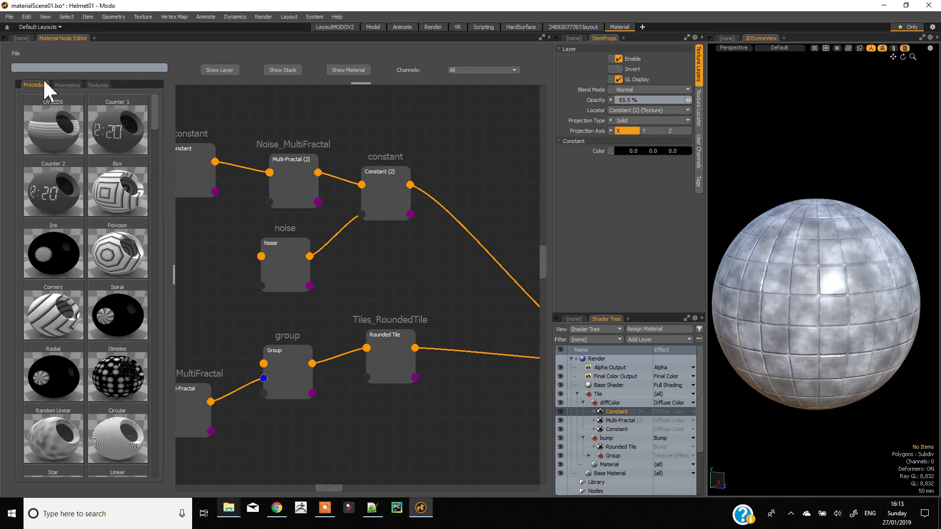
pyautogui.write('gro')
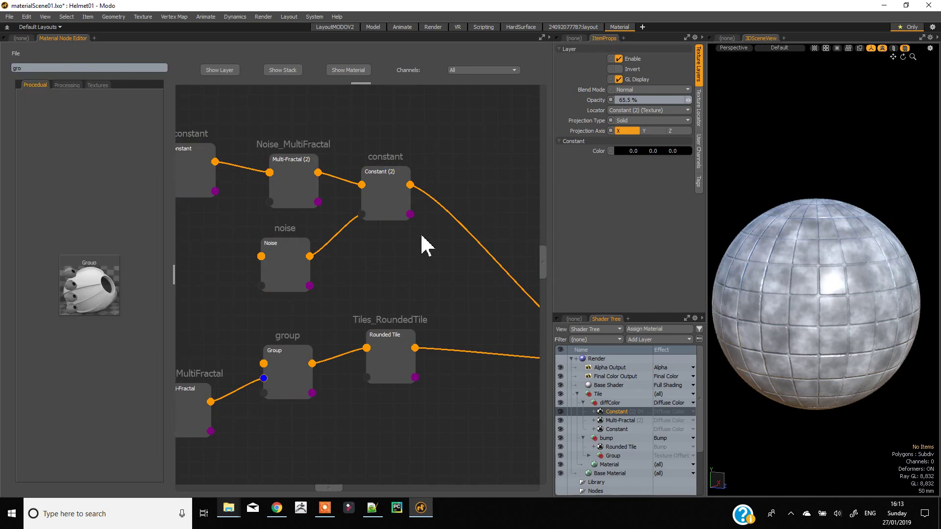
pyautogui.moveTo(468, 221); pyautogui.dragTo(466, 224)
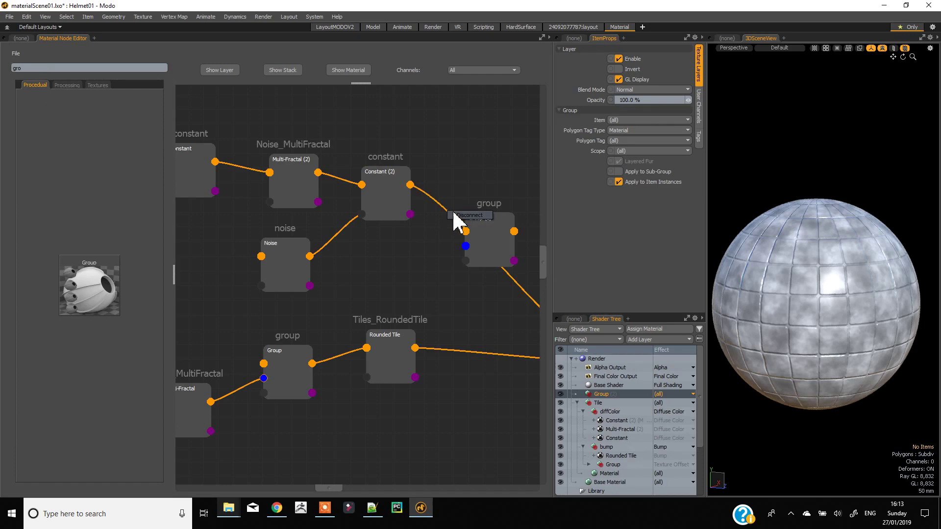
# Reroute the second Constant's output into the second Group's blue input, and connect that Group's output to the material's diffColor channel.
pyautogui.click(409, 183)
pyautogui.moveTo(409, 185); pyautogui.dragTo(465, 246)
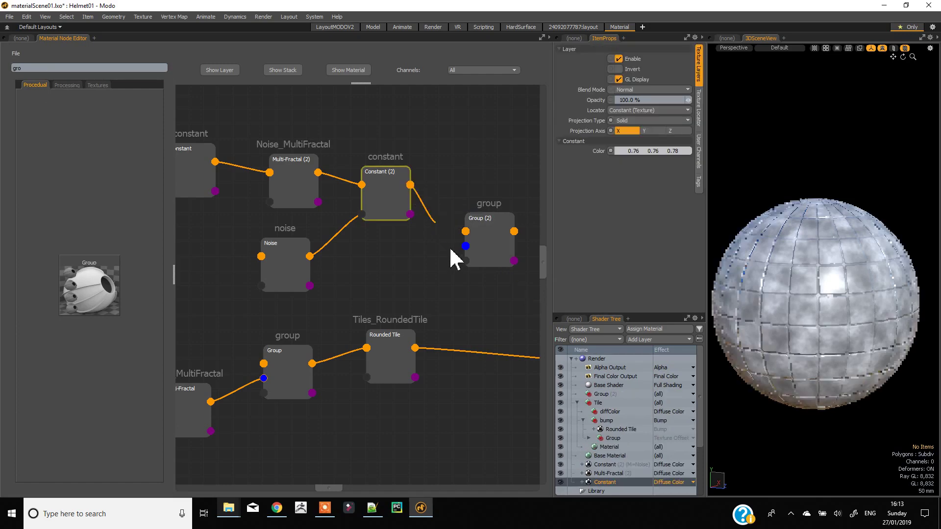
pyautogui.moveTo(429, 305); pyautogui.dragTo(289, 285, button='middle')
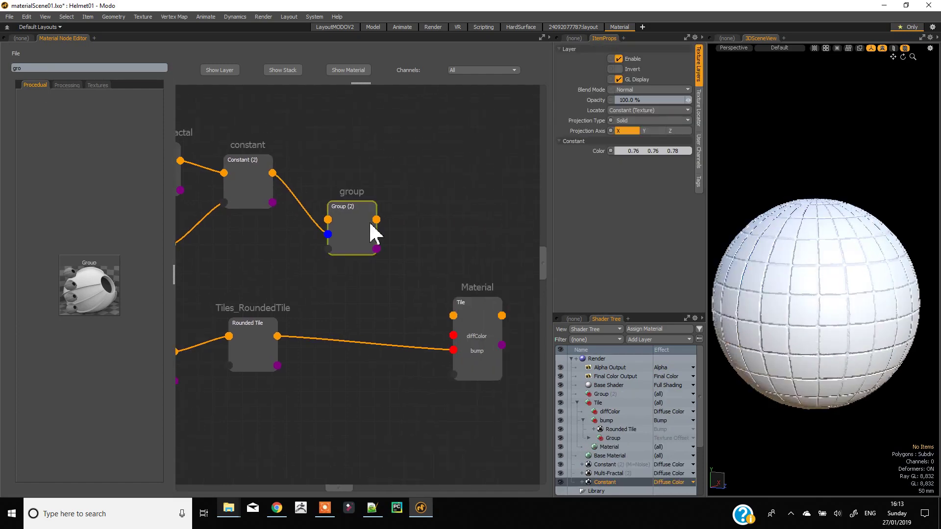
pyautogui.moveTo(376, 222); pyautogui.dragTo(452, 337)
# Search the procedural presets for "inst" and place an Instance node between the second Group and the Rounded Tile node.
pyautogui.keyDown('alt'); pyautogui.moveTo(300, 278); pyautogui.dragTo(420, 277); pyautogui.keyUp('alt')
pyautogui.click(98, 70)
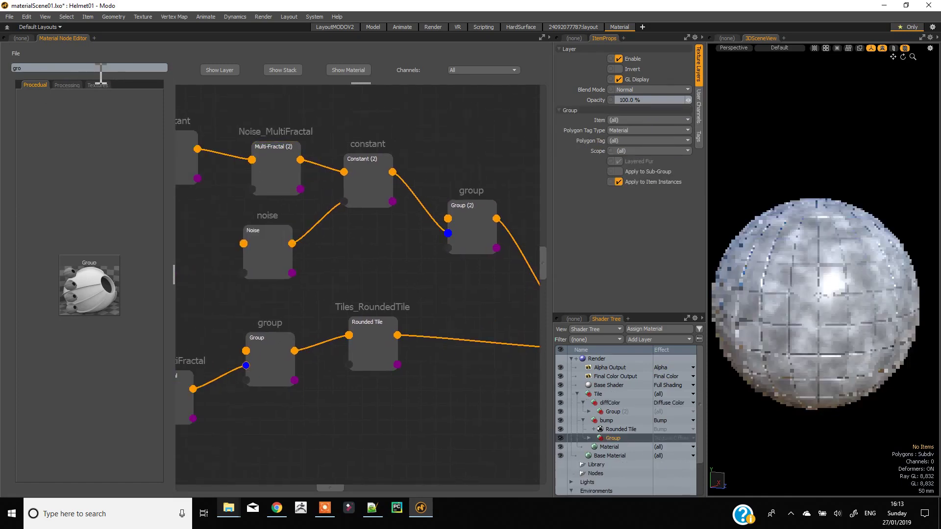
pyautogui.press('BackSpace')
pyautogui.write('inst')
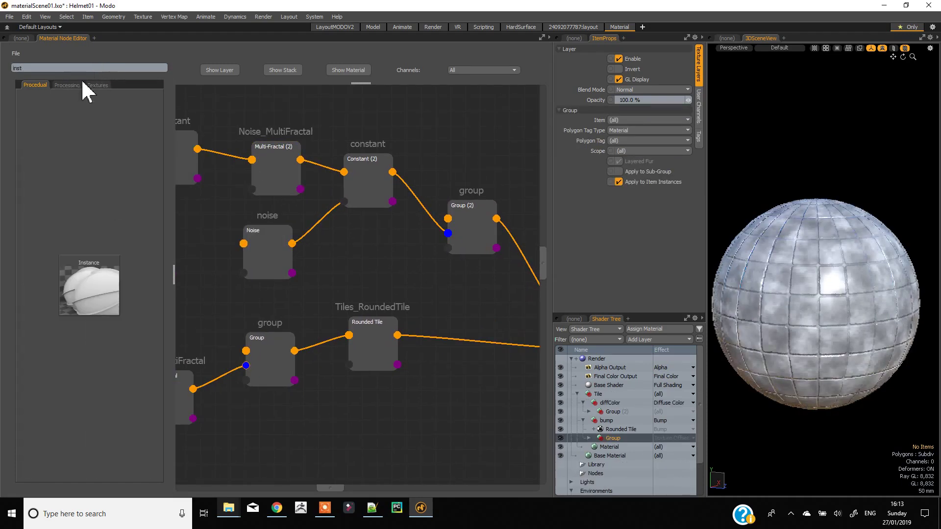
pyautogui.moveTo(84, 278); pyautogui.dragTo(412, 272)
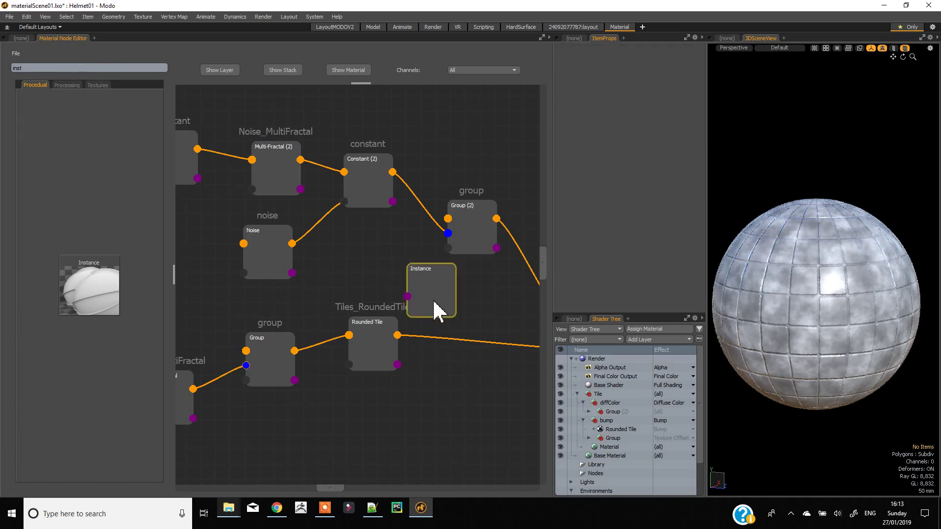
# Shift the Instance node clear of the Rounded Tile node and link the Rounded Tile's purple output to it.
pyautogui.moveTo(434, 302); pyautogui.dragTo(467, 307)
pyautogui.moveTo(398, 366); pyautogui.dragTo(434, 300)
pyautogui.click(447, 289)
# Space out the Material and second Group nodes, and connect the Instance node's output to the second Group's mask input.
pyautogui.moveTo(499, 279); pyautogui.dragTo(417, 294, button='middle')
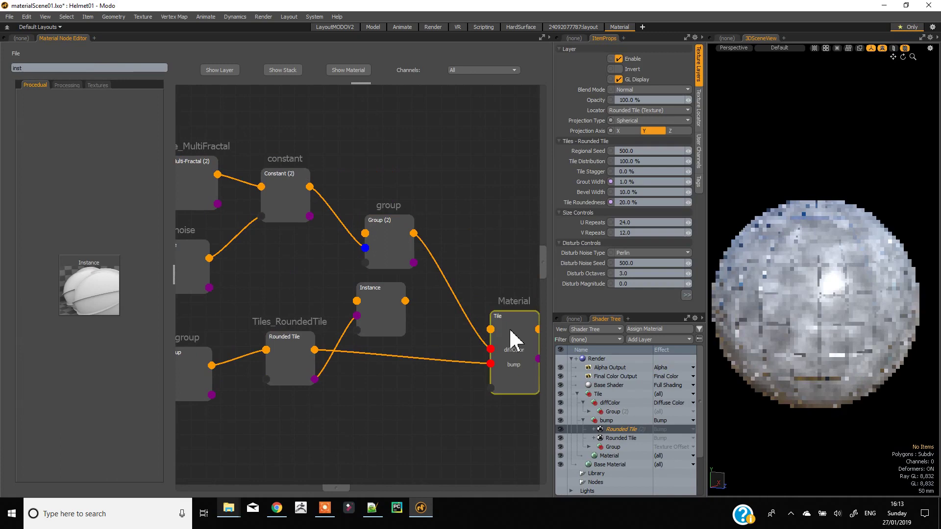
pyautogui.moveTo(507, 325); pyautogui.dragTo(545, 324)
pyautogui.moveTo(397, 238); pyautogui.dragTo(457, 235)
pyautogui.moveTo(405, 301); pyautogui.dragTo(422, 263)
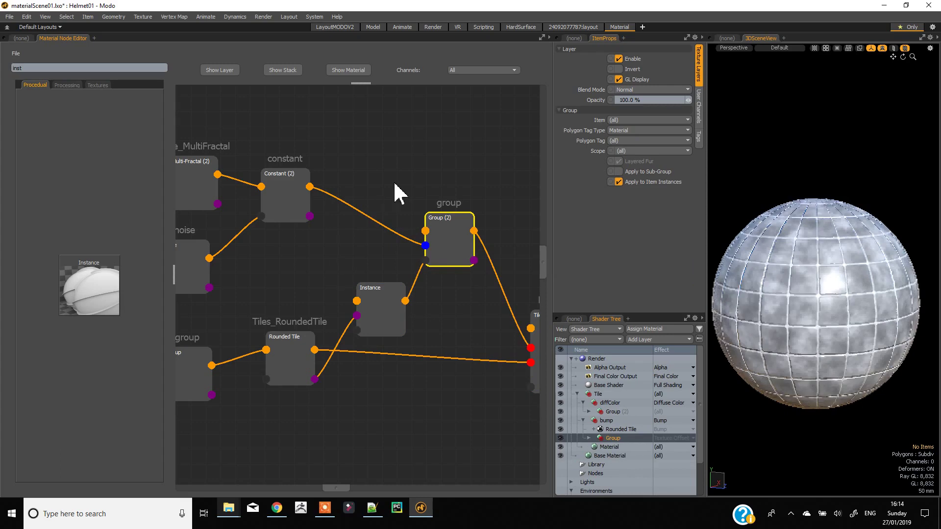
# Place a third Constant node from the Processing presets above the second Constant node.
pyautogui.moveTo(393, 193); pyautogui.dragTo(377, 186, button='middle')
pyautogui.click(73, 86)
pyautogui.moveTo(59, 147); pyautogui.dragTo(237, 104)
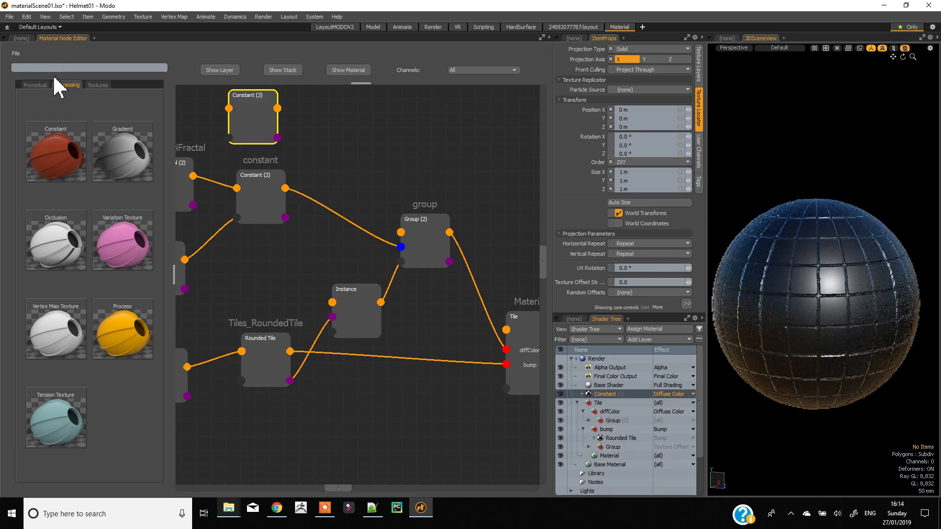
# Search the procedural presets for "cr", place a Cruddy noise node beside the third Constant, and connect that Constant to it.
pyautogui.click(33, 85)
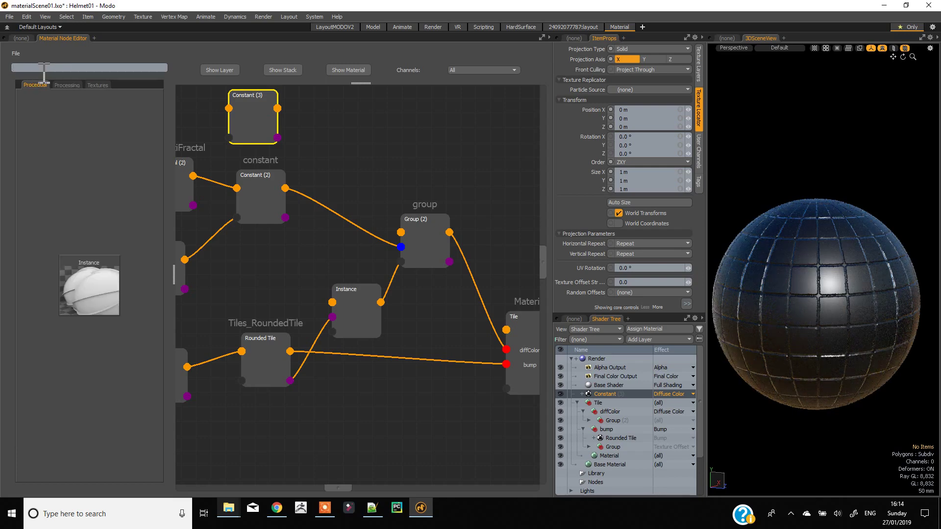
pyautogui.write('cr')
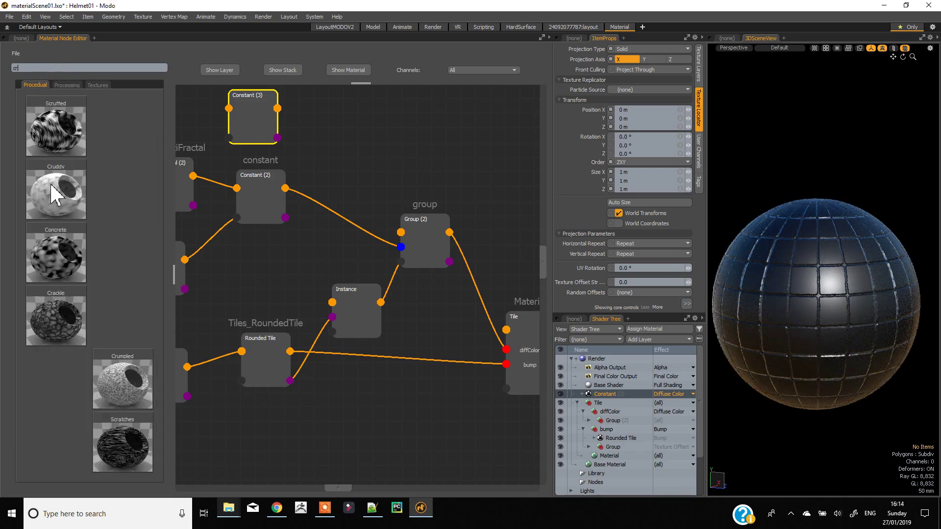
pyautogui.moveTo(55, 196); pyautogui.dragTo(315, 137)
pyautogui.click(346, 143)
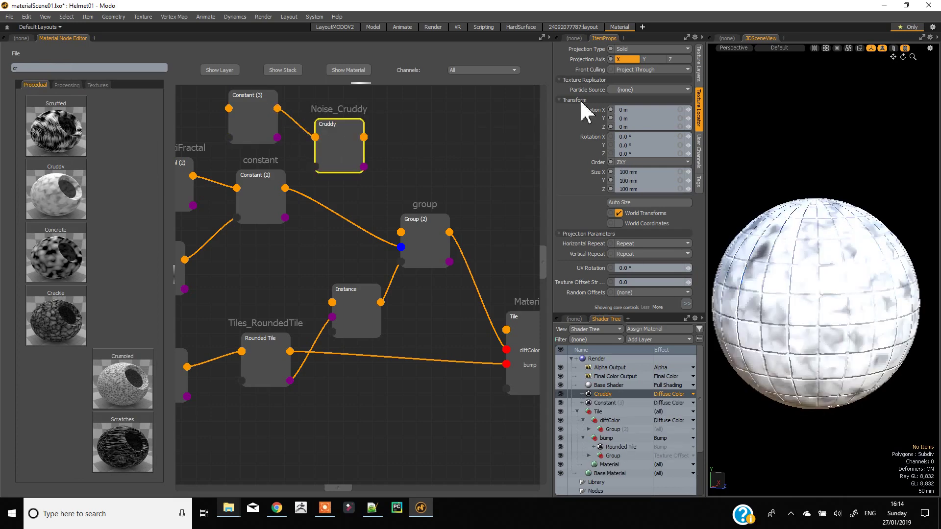
# Set the Cruddy node's blend mode to Multiply.
pyautogui.click(699, 73)
pyautogui.click(652, 90)
pyautogui.click(639, 137)
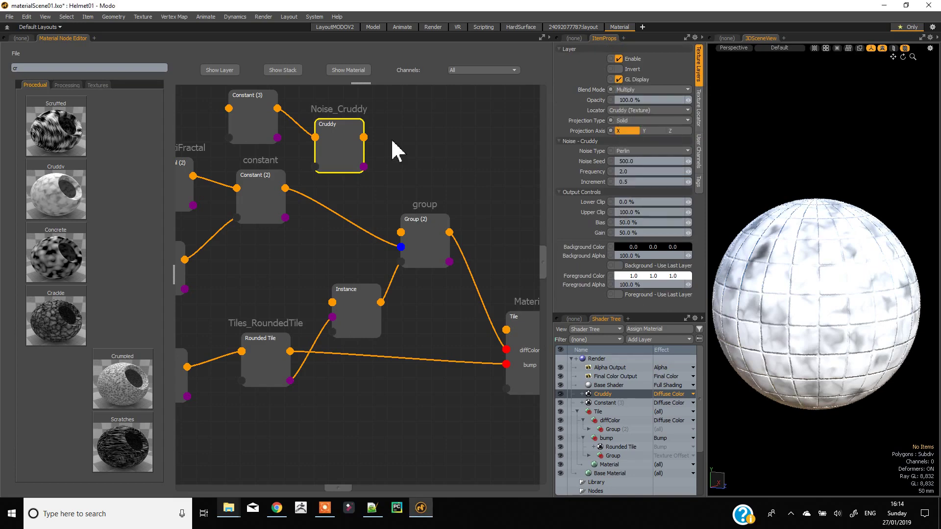
# Connect the Cruddy node's output to the second Group's color input and set the Cruddy opacity to 20%.
pyautogui.moveTo(363, 137); pyautogui.dragTo(401, 232)
pyautogui.click(402, 240)
pyautogui.click(352, 147)
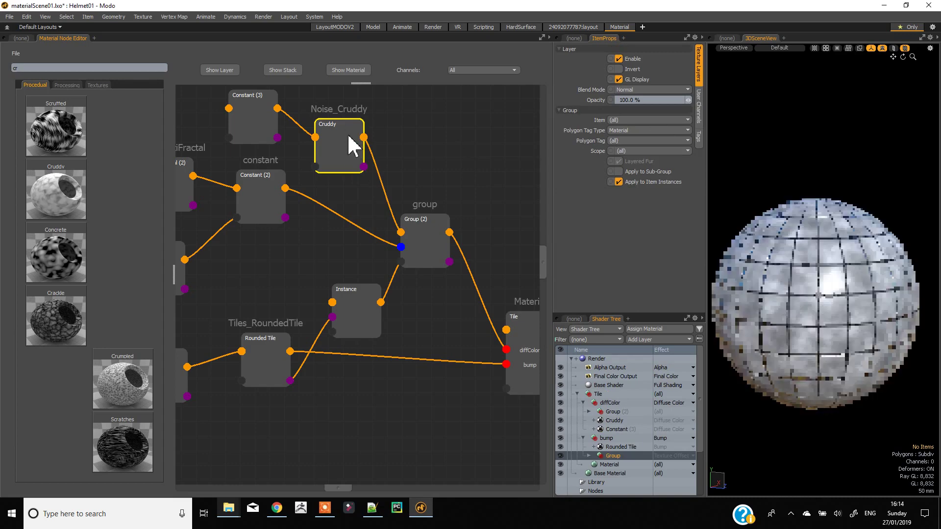
pyautogui.click(657, 100)
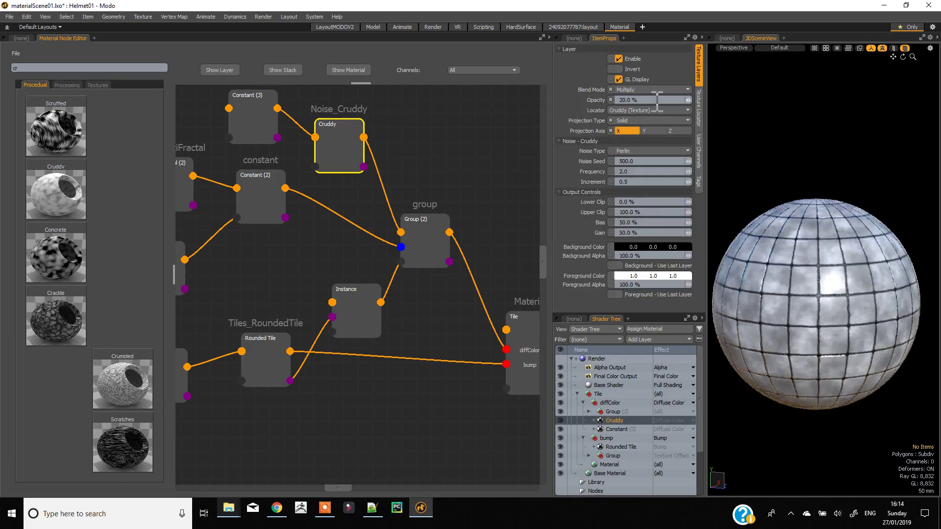
# Set the third Constant node's color to a light beige, about 0.81, 0.71, 0.64.
pyautogui.click(246, 116)
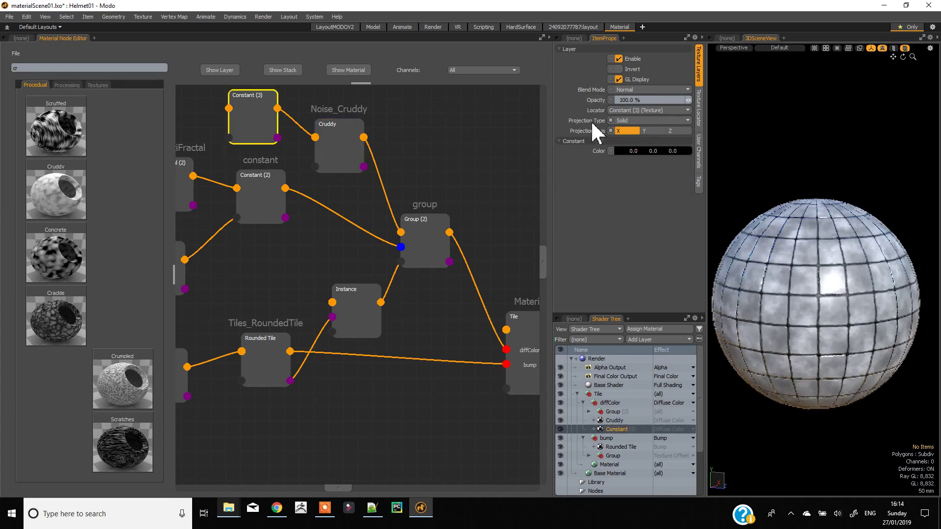
pyautogui.click(621, 148)
pyautogui.moveTo(356, 181); pyautogui.dragTo(408, 176)
pyautogui.click(416, 92)
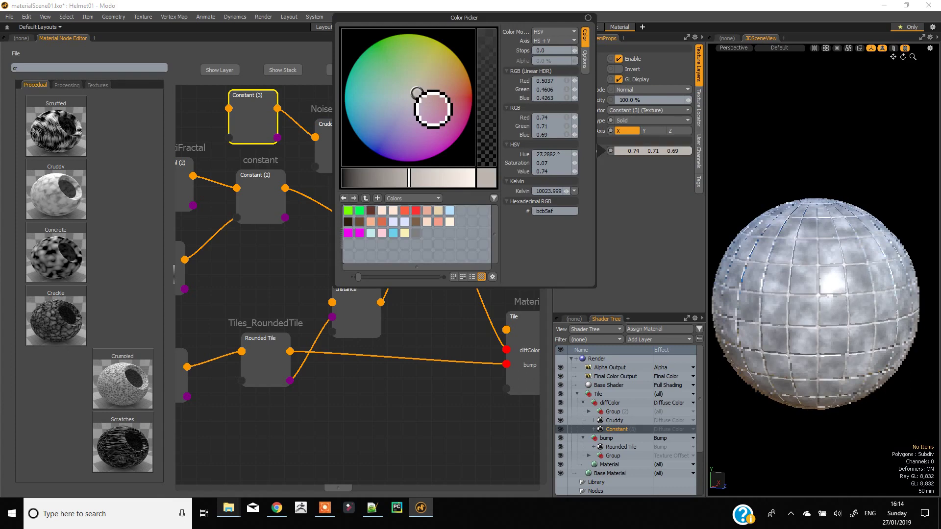
pyautogui.moveTo(417, 93); pyautogui.dragTo(433, 87)
pyautogui.moveTo(420, 185); pyautogui.dragTo(443, 189)
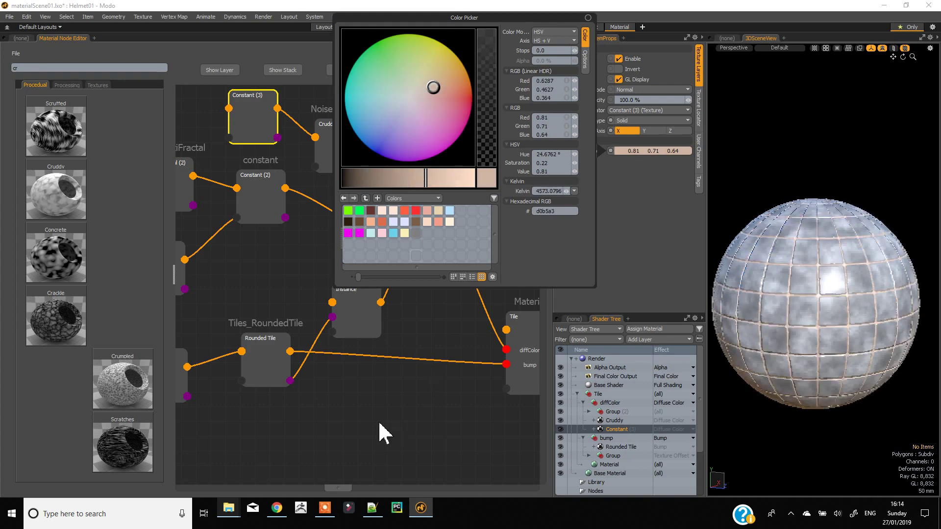
pyautogui.click(383, 400)
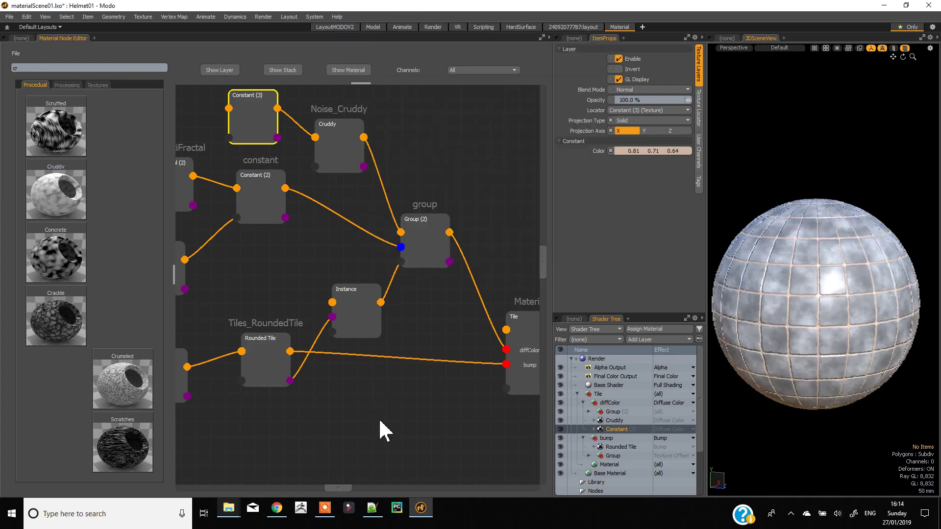
# Place a Concrete node below the Instance node and wire it between the Rounded Tile node and the Material's bump input.
pyautogui.keyDown('alt'); pyautogui.moveTo(408, 413); pyautogui.dragTo(370, 377); pyautogui.keyUp('alt')
pyautogui.moveTo(480, 276); pyautogui.dragTo(514, 285)
pyautogui.click(339, 384)
pyautogui.keyDown('alt'); pyautogui.moveTo(339, 384); pyautogui.dragTo(361, 352); pyautogui.keyUp('alt')
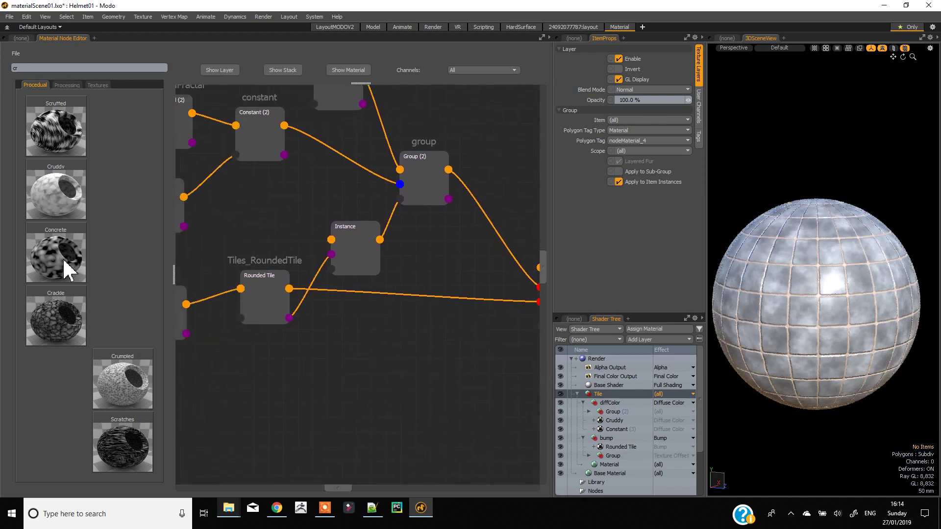
pyautogui.moveTo(387, 316); pyautogui.dragTo(388, 318)
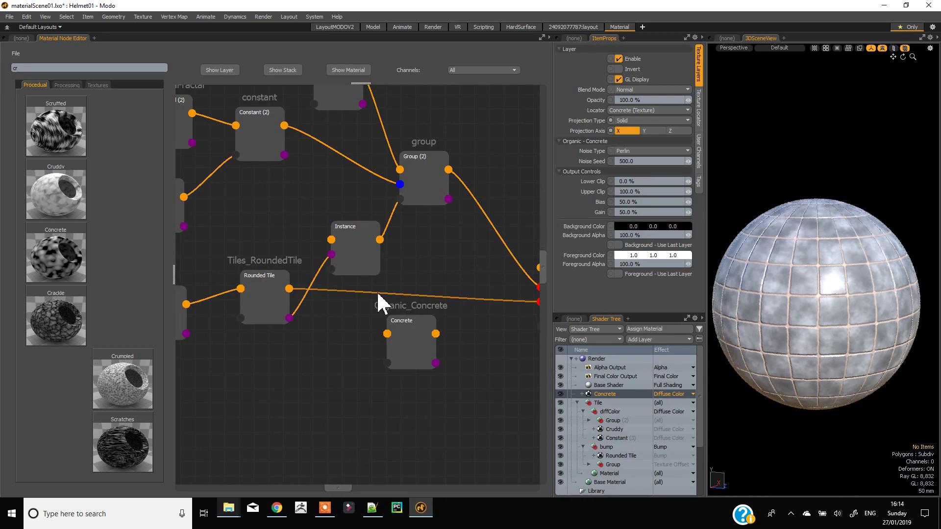
pyautogui.click(395, 296)
pyautogui.moveTo(288, 287); pyautogui.dragTo(388, 338)
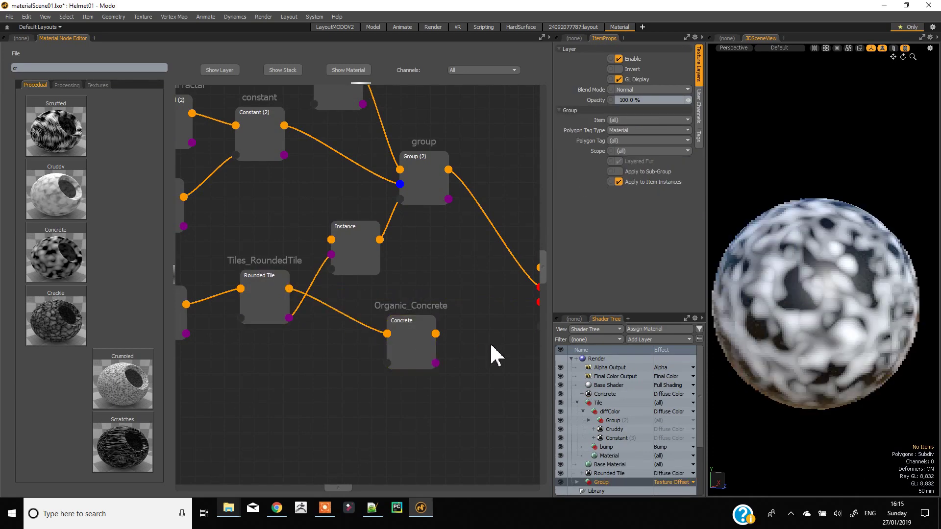
pyautogui.moveTo(489, 353); pyautogui.dragTo(382, 356, button='middle')
pyautogui.moveTo(359, 343); pyautogui.dragTo(464, 311)
pyautogui.moveTo(334, 338); pyautogui.dragTo(323, 320)
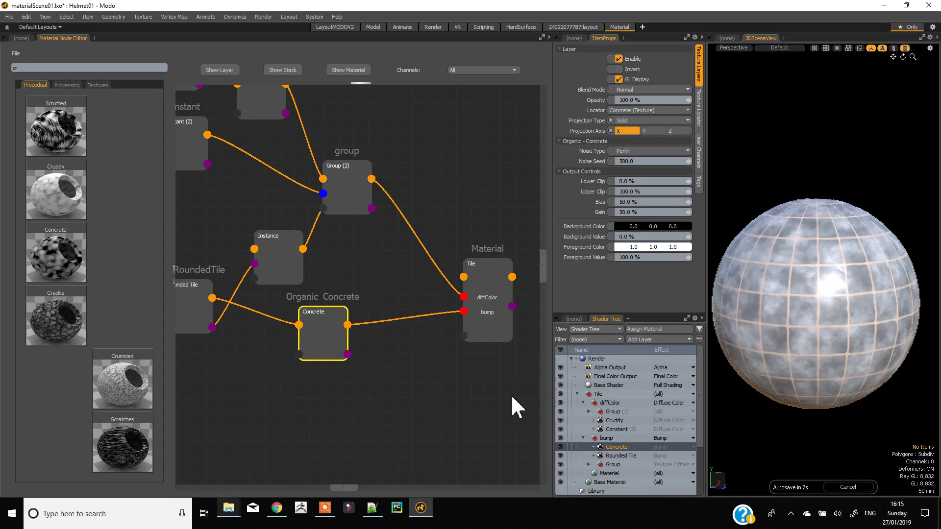
# Try Multiply blending, a size of about 80.1 mm and Invert on the Concrete node, and delete the node.
pyautogui.click(675, 90)
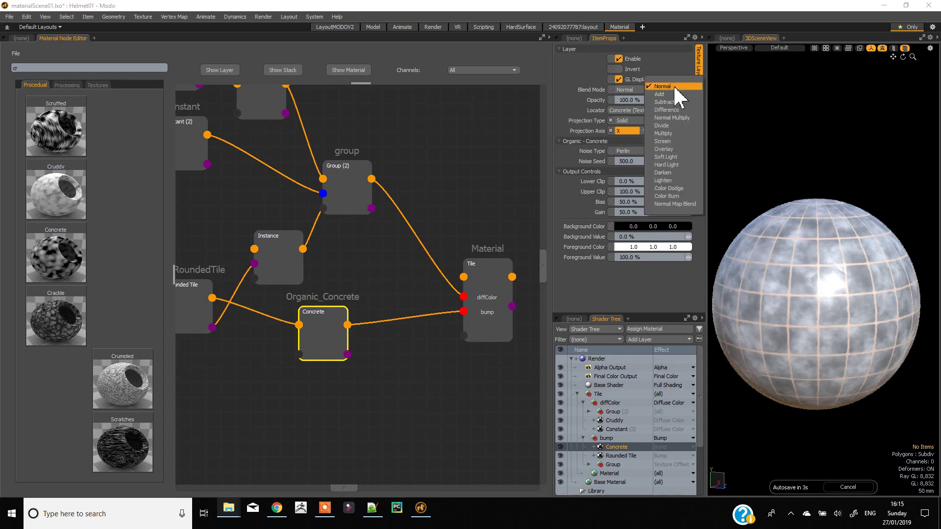
pyautogui.click(678, 134)
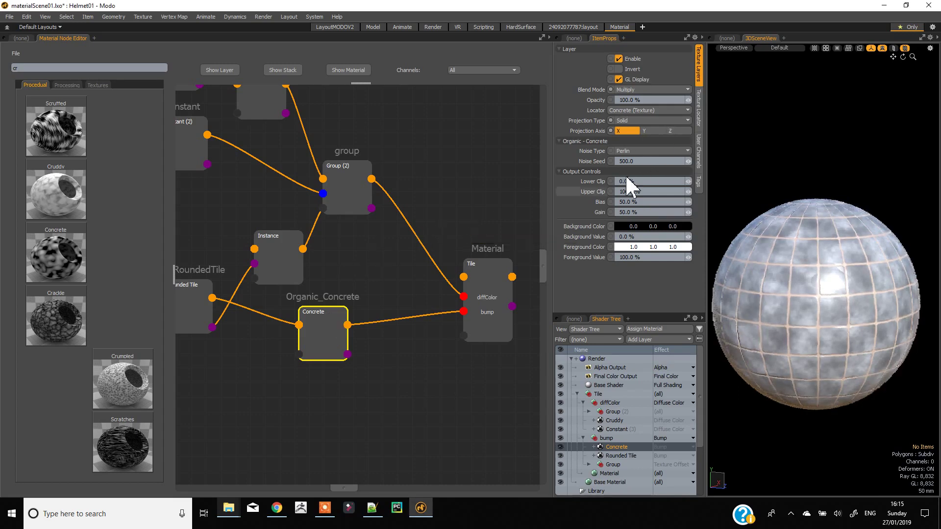
pyautogui.click(698, 112)
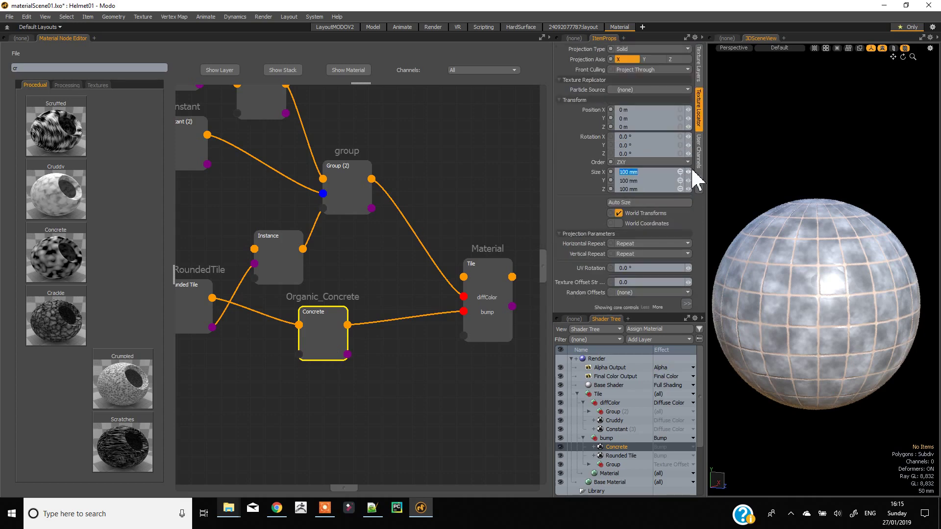
pyautogui.moveTo(689, 172); pyautogui.dragTo(684, 172)
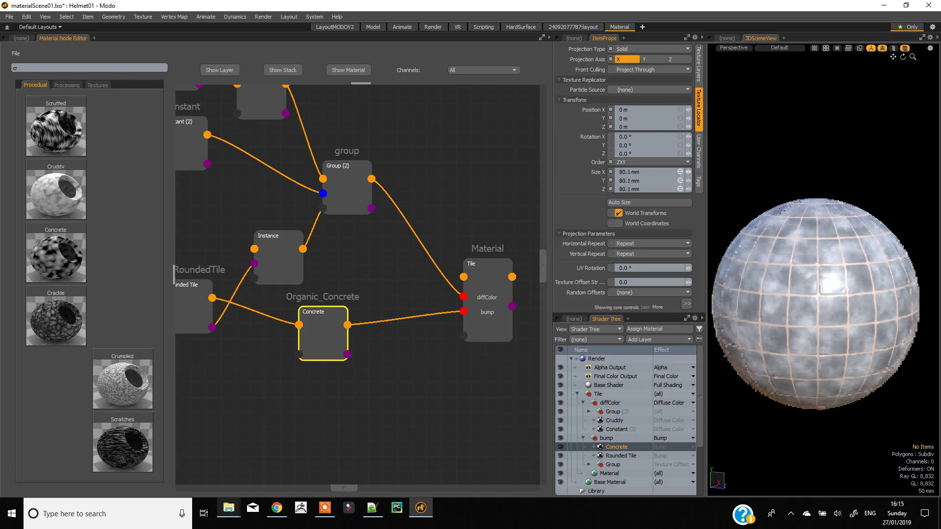
pyautogui.click(700, 77)
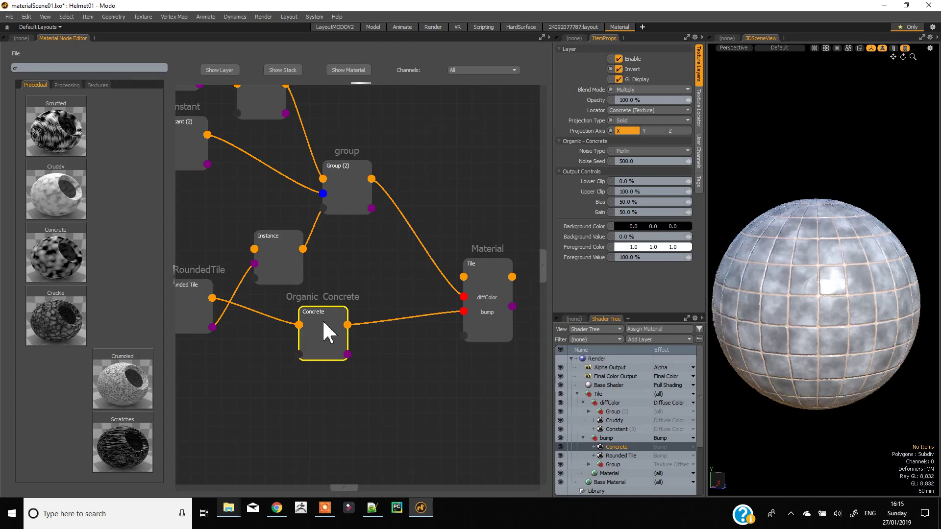
pyautogui.press('Delete')
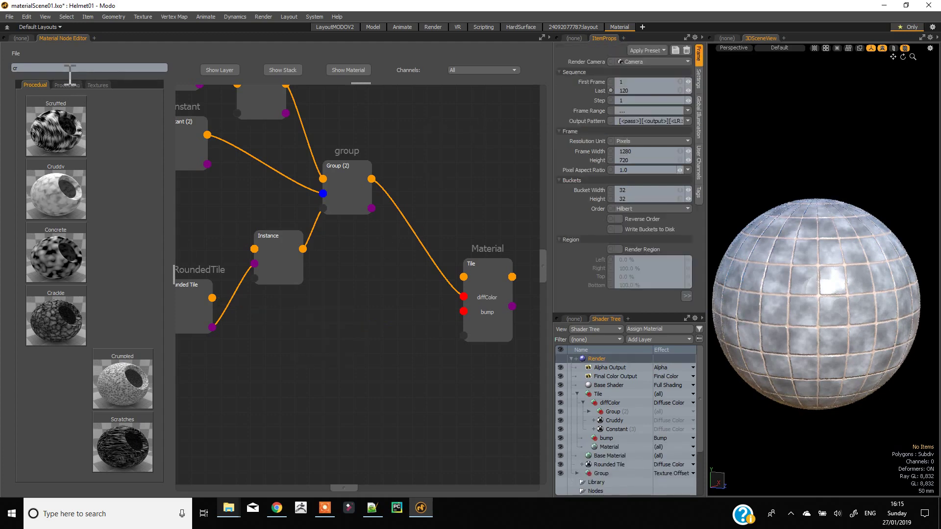
# Search the procedural presets for "mar" and wire a Marble Noise node between the Rounded Tile node and the Material's bump input.
pyautogui.press('BackSpace')
pyautogui.press('BackSpace')
pyautogui.write('mar')
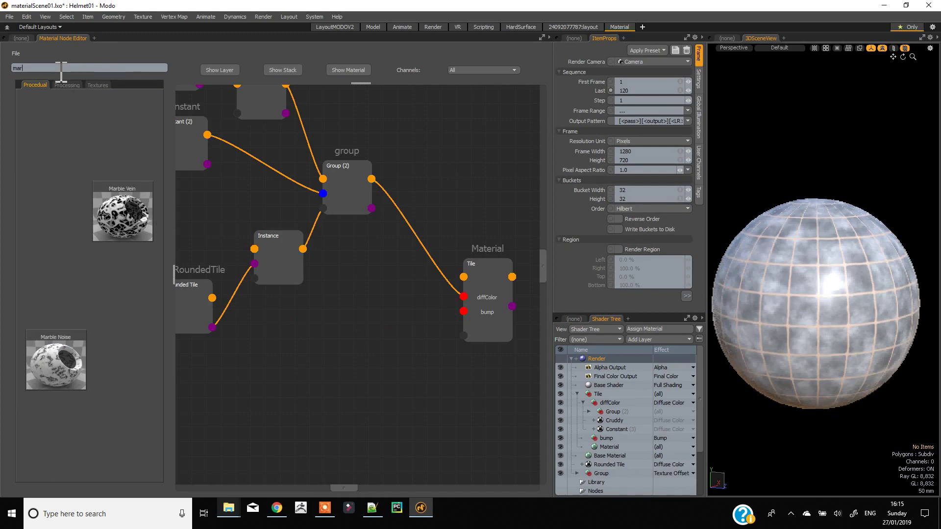
pyautogui.moveTo(57, 358); pyautogui.dragTo(302, 316)
pyautogui.moveTo(211, 298); pyautogui.dragTo(463, 312)
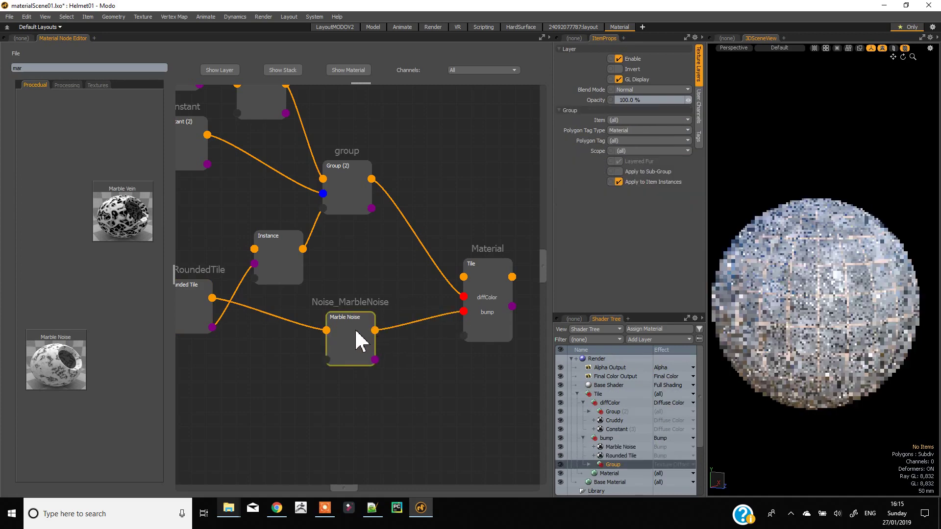
pyautogui.moveTo(356, 330); pyautogui.dragTo(353, 325)
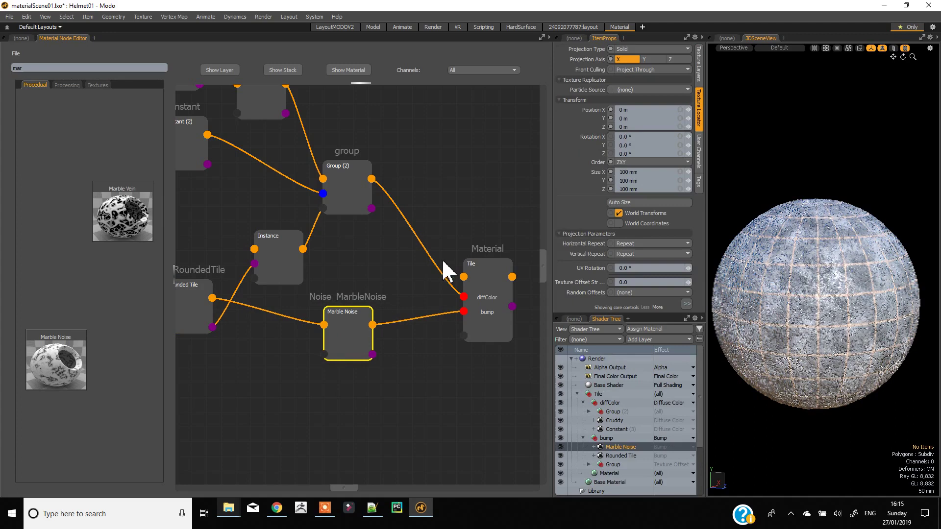
# Set the Marble Noise texture's size to 300 mm on all axes and its opacity to 10%.
pyautogui.click(699, 72)
pyautogui.click(700, 112)
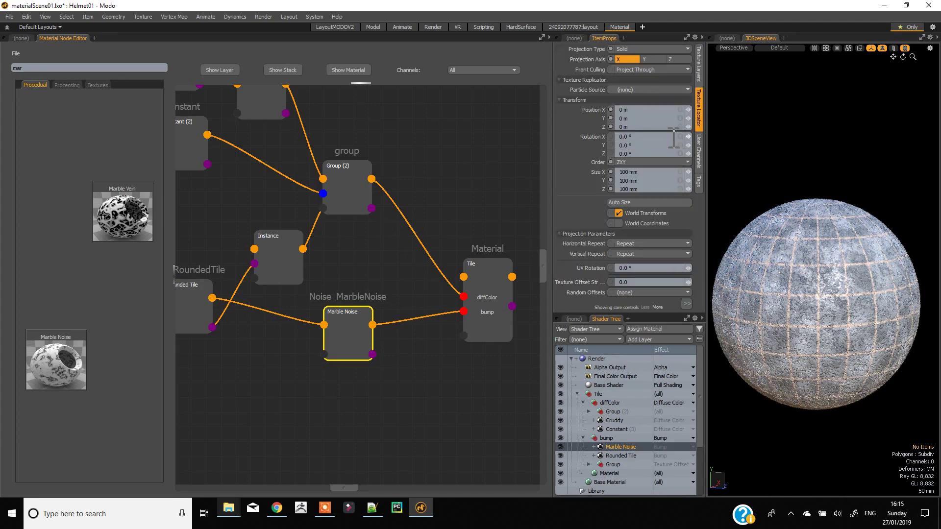
pyautogui.click(681, 172)
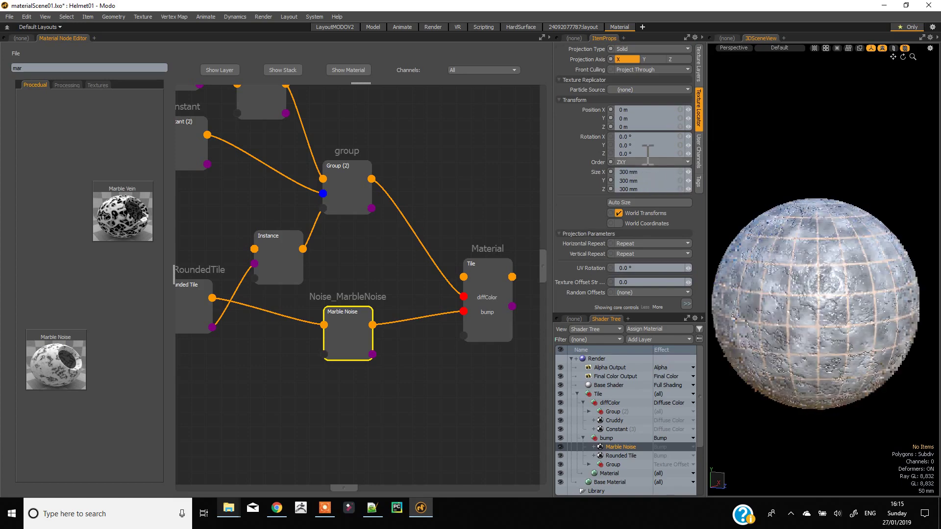
pyautogui.click(701, 73)
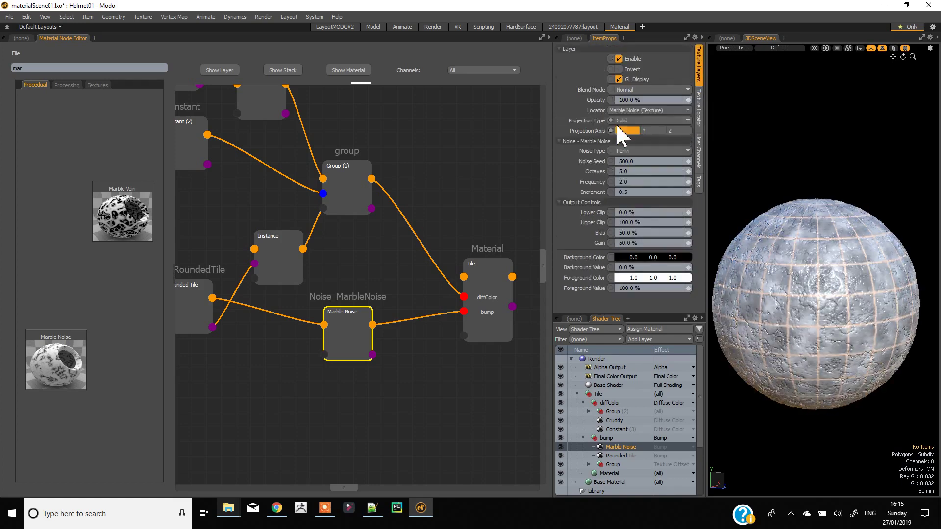
pyautogui.click(645, 99)
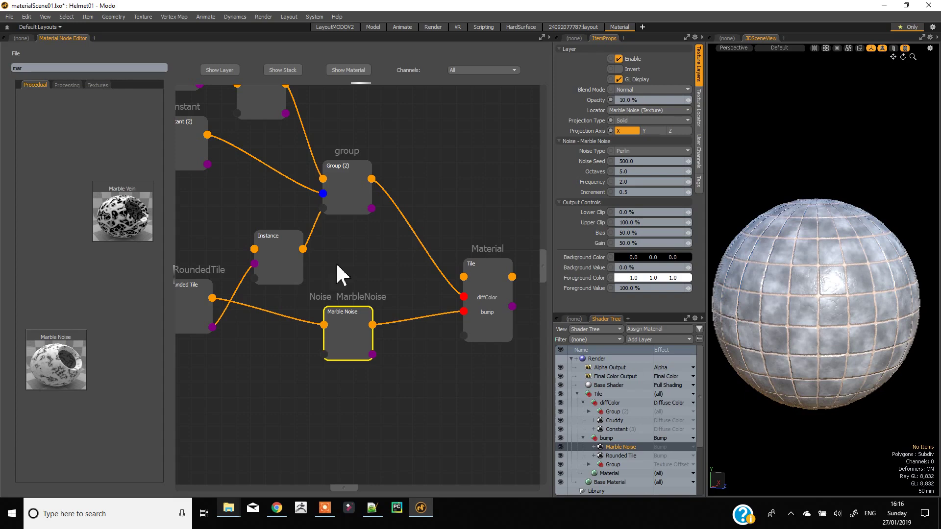
# Place a Gradient node from the Processing presets and wire it between the second Group and the Material's diffColor input.
pyautogui.moveTo(488, 194); pyautogui.dragTo(420, 195, button='middle')
pyautogui.moveTo(409, 272); pyautogui.dragTo(465, 259)
pyautogui.click(61, 84)
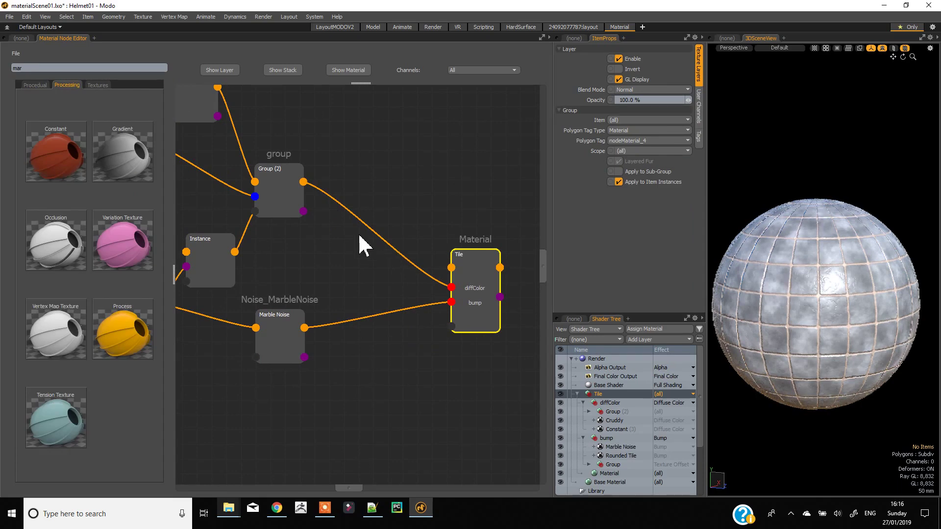
pyautogui.moveTo(358, 234); pyautogui.dragTo(358, 234)
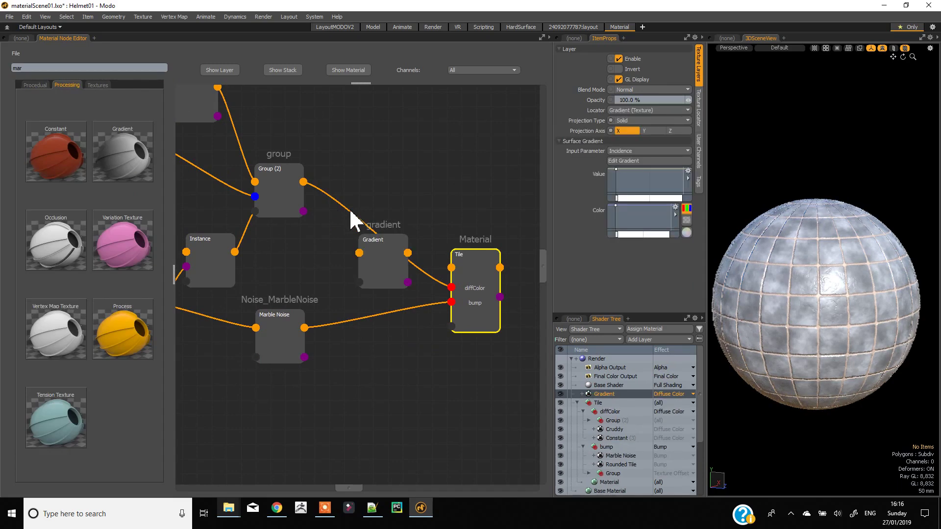
pyautogui.rightClick(350, 212)
pyautogui.click(357, 216)
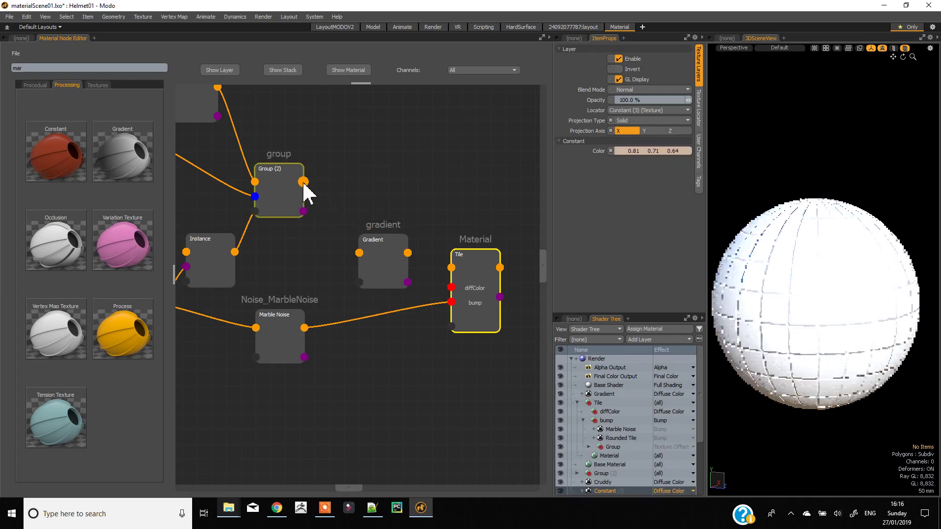
pyautogui.moveTo(336, 248); pyautogui.dragTo(451, 287)
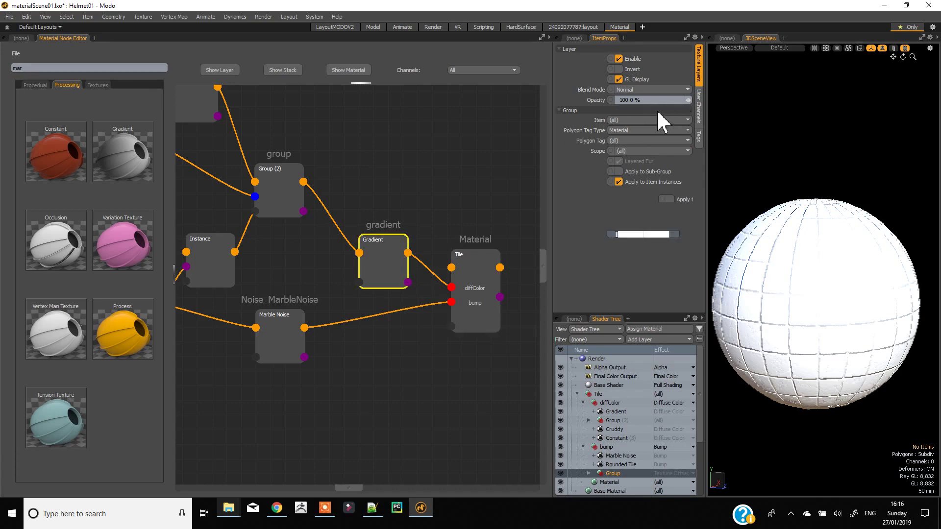
# Add an end key to the Gradient node's color ramp and set the start key's color to black.
pyautogui.middleClick(669, 233)
pyautogui.click(616, 232)
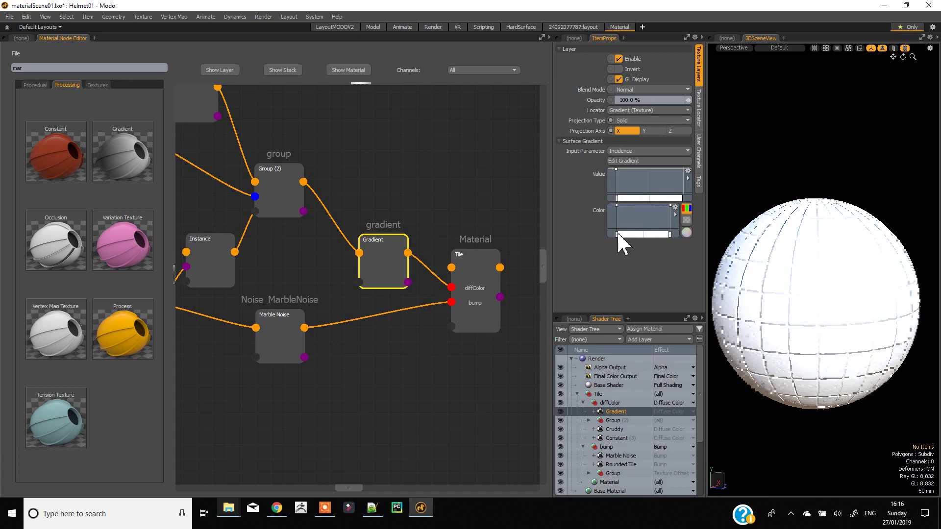
pyautogui.click(688, 233)
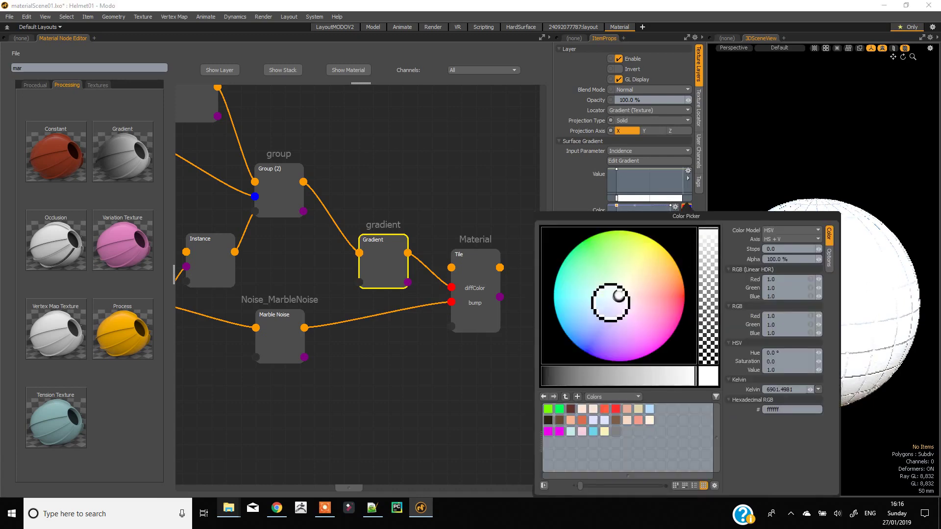
pyautogui.moveTo(578, 381); pyautogui.dragTo(525, 378)
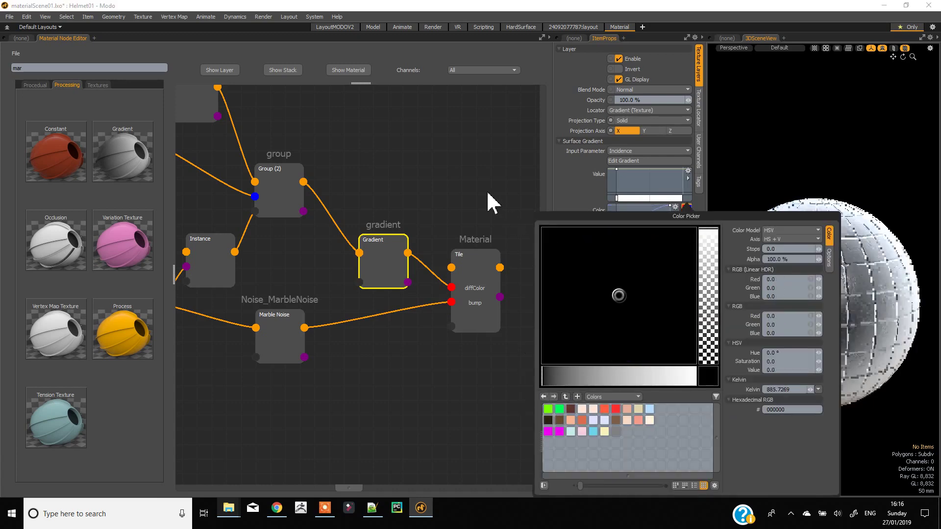
# Set the Gradient's input parameter to Bump Height, its blend mode to Multiply and its opacity to 30%.
pyautogui.click(670, 150)
pyautogui.moveTo(674, 158)
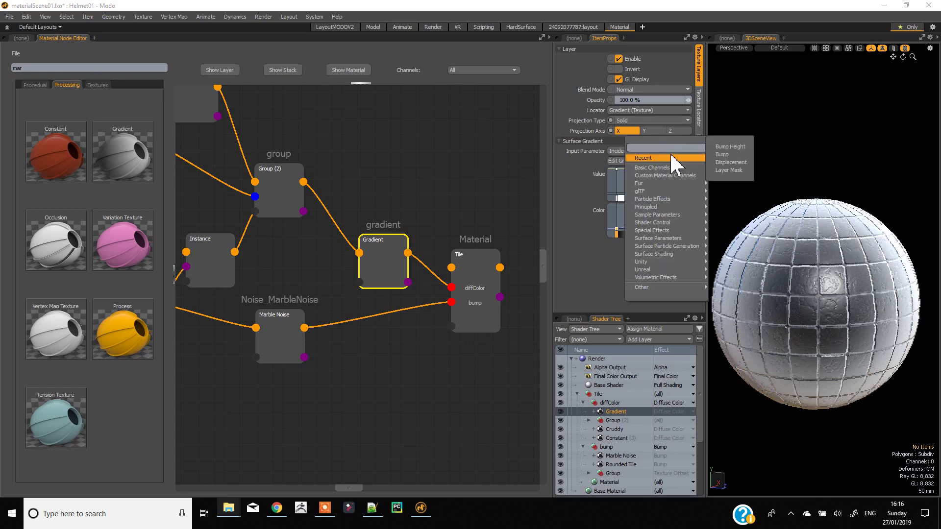
pyautogui.click(726, 150)
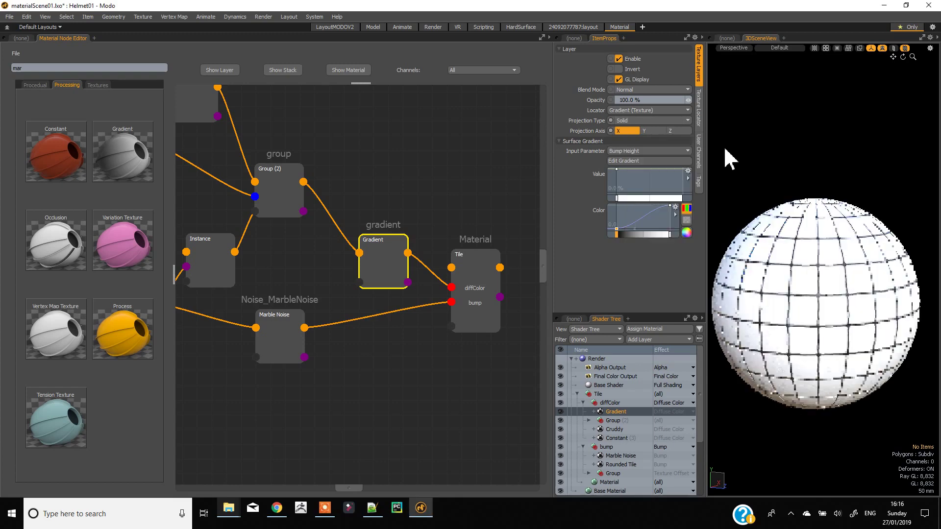
pyautogui.click(663, 90)
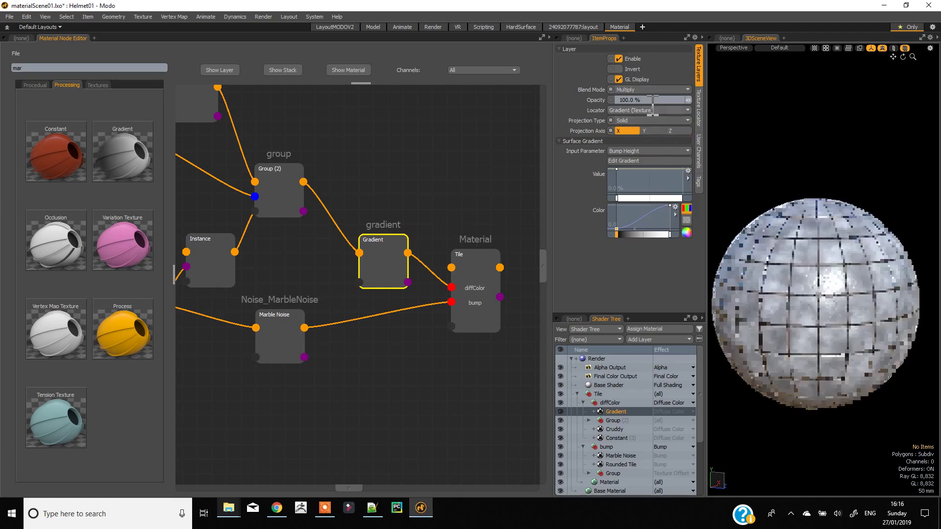
pyautogui.click(656, 101)
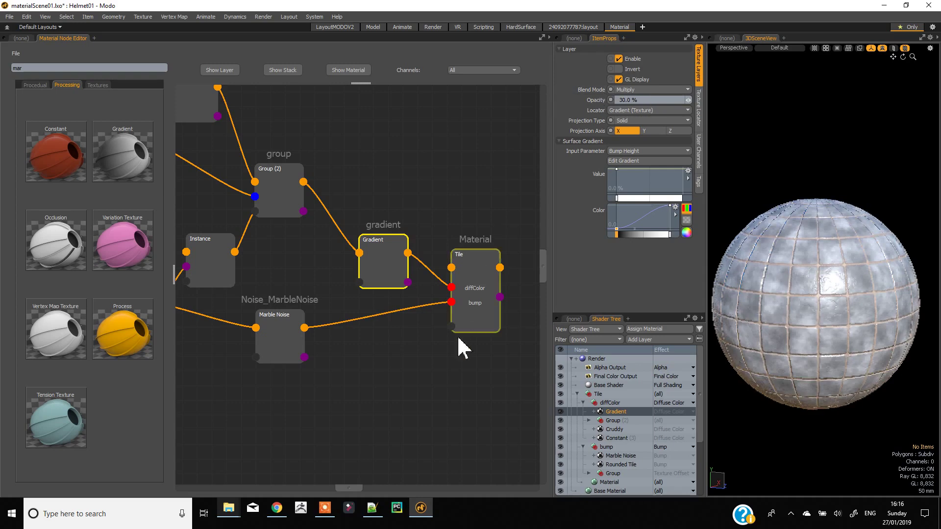
pyautogui.moveTo(397, 405); pyautogui.dragTo(548, 464, button='middle')
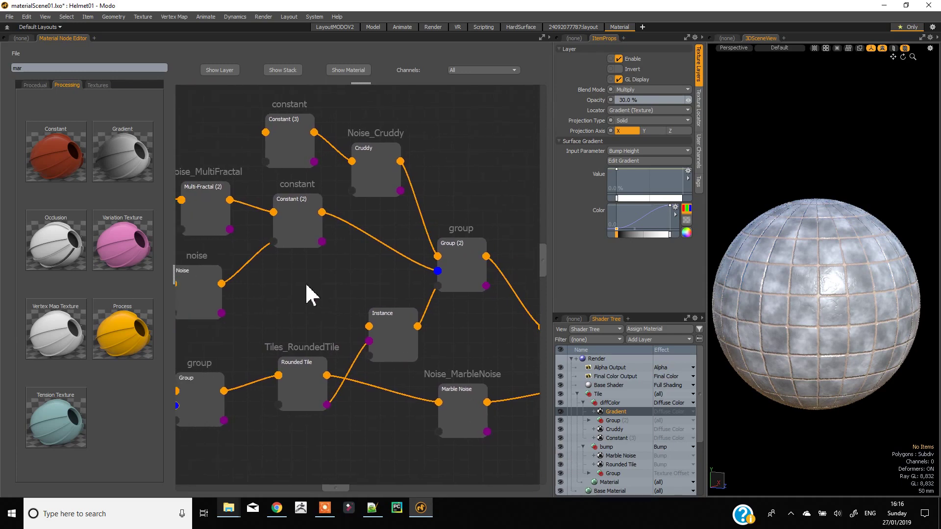
pyautogui.scroll(-5, 357, 294)
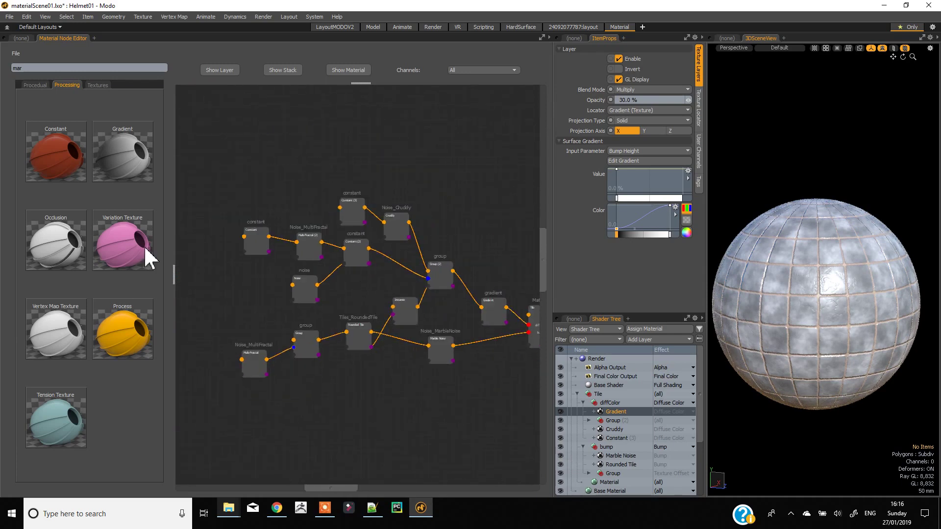